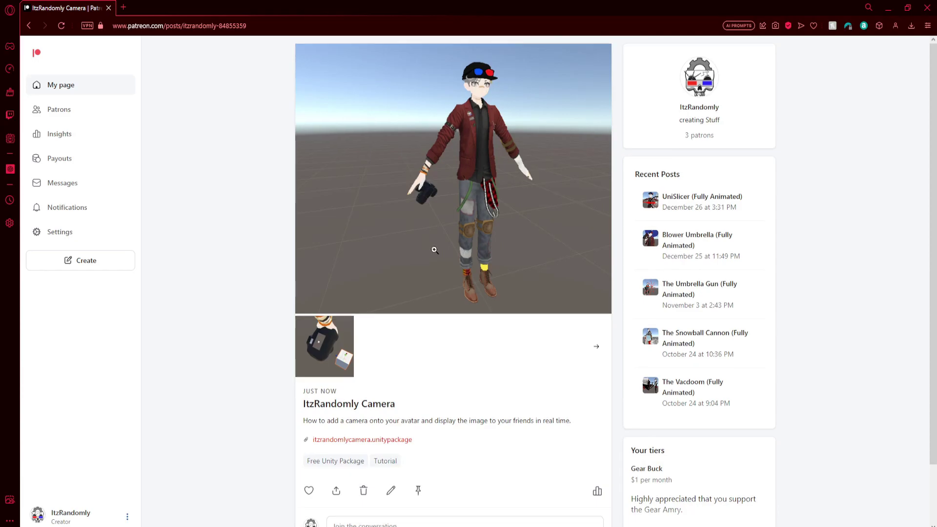
Open the ItzRandomly Camera folder under Assets to see its Camera, sound and CameraTex assets
{"action": "scroll", "coordinate": [435, 337], "scroll_direction": "down", "scroll_amount": 2}
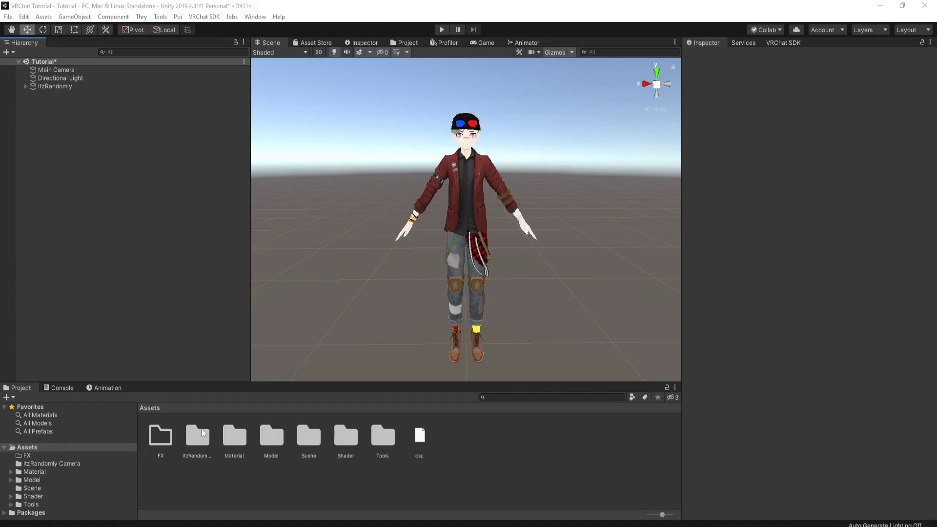
{"action": "double_click", "coordinate": [198, 435]}
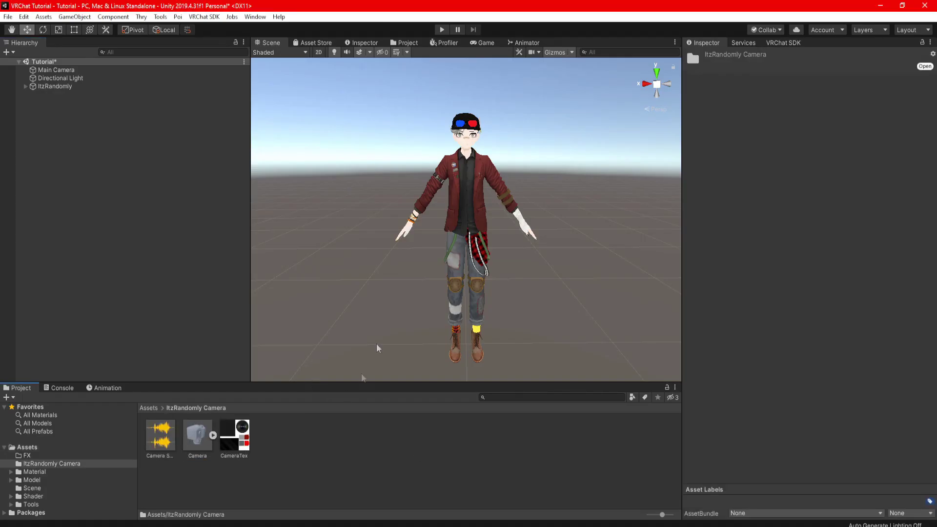
Place the Camera prefab in the scene and scale it down to 71.279
{"action": "left_click_drag", "start_coordinate": [391, 287], "coordinate": [435, 328], "text": "alt"}
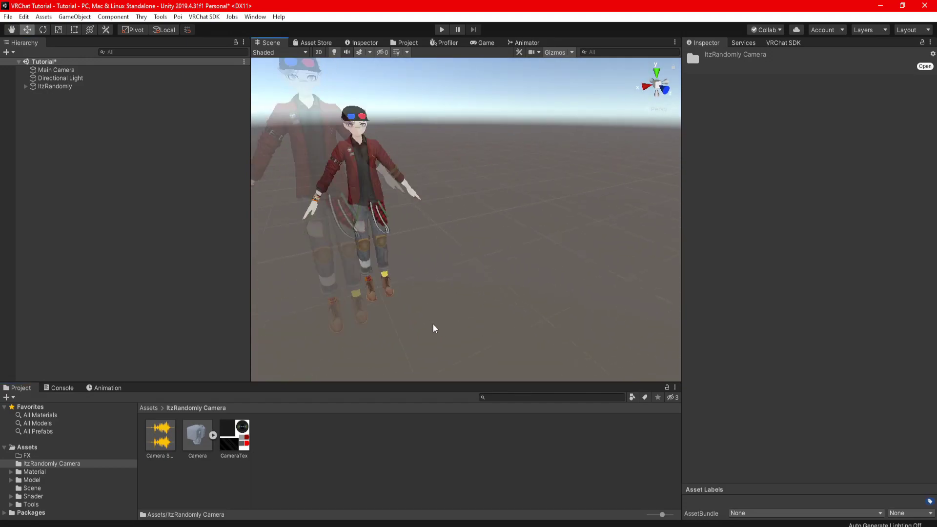
{"action": "scroll", "coordinate": [435, 328], "scroll_direction": "down", "scroll_amount": 2}
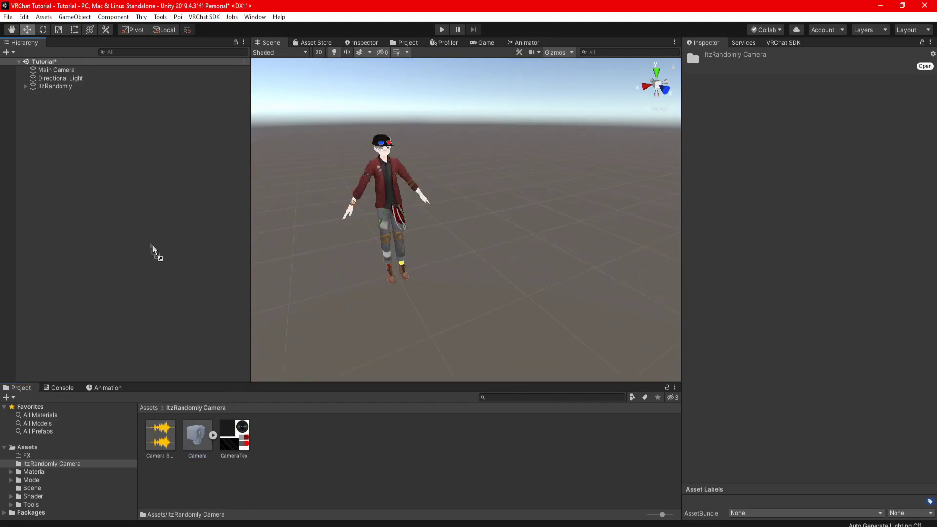
{"action": "left_click_drag", "start_coordinate": [153, 250], "coordinate": [235, 286]}
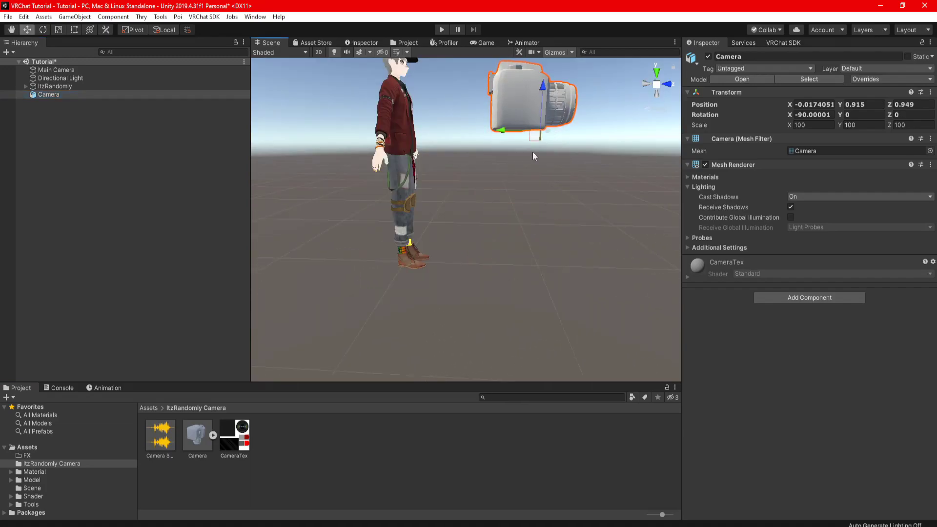
{"action": "key", "text": "r"}
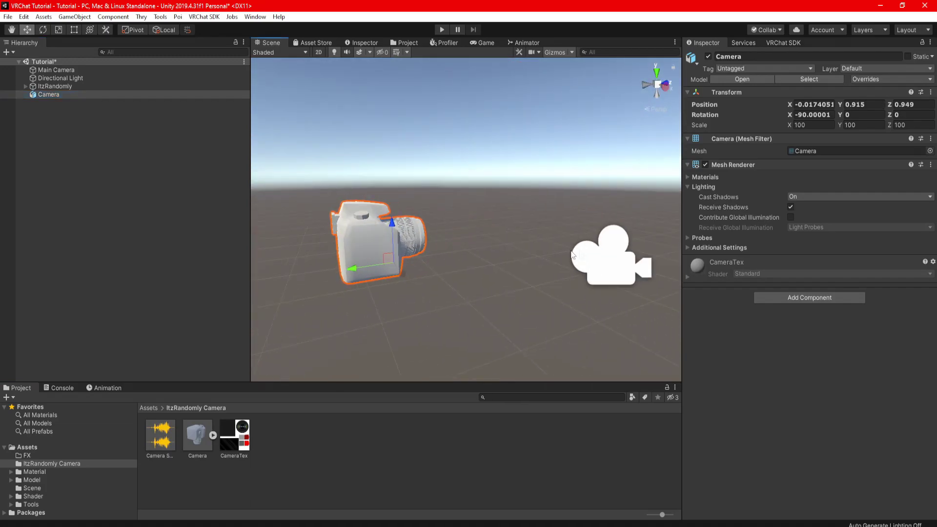
{"action": "left_click_drag", "start_coordinate": [505, 266], "coordinate": [351, 371]}
Apply the CameraTex texture to the camera model and unpack the prefab completely
{"action": "left_click", "coordinate": [173, 268]}
{"action": "left_click_drag", "start_coordinate": [472, 268], "coordinate": [490, 248]}
{"action": "scroll", "coordinate": [502, 268], "scroll_direction": "up", "scroll_amount": 5}
{"action": "scroll", "coordinate": [502, 268], "scroll_direction": "down", "scroll_amount": 3}
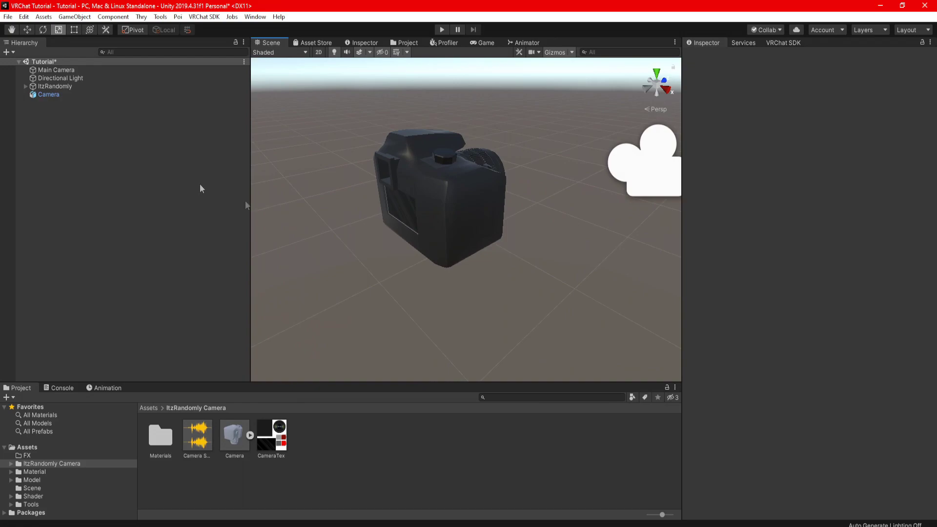
{"action": "right_click", "coordinate": [50, 94]}
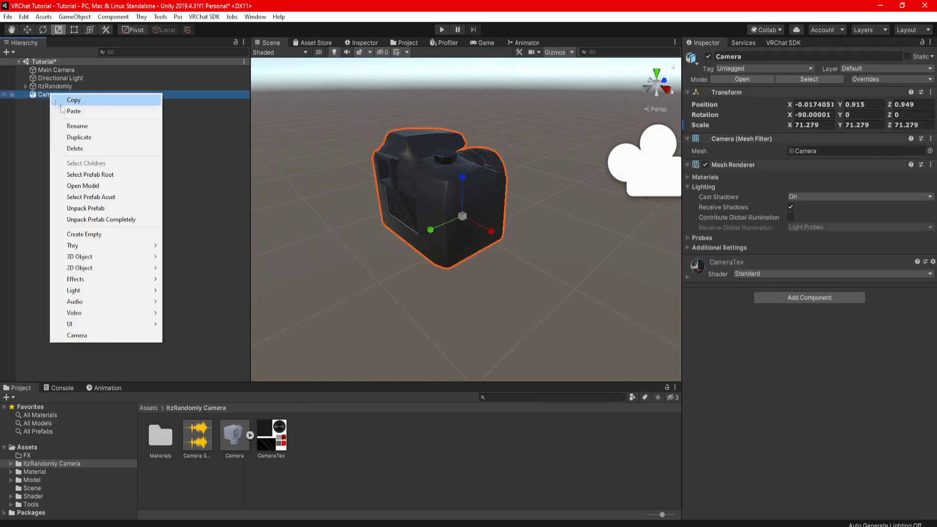
{"action": "left_click", "coordinate": [97, 219]}
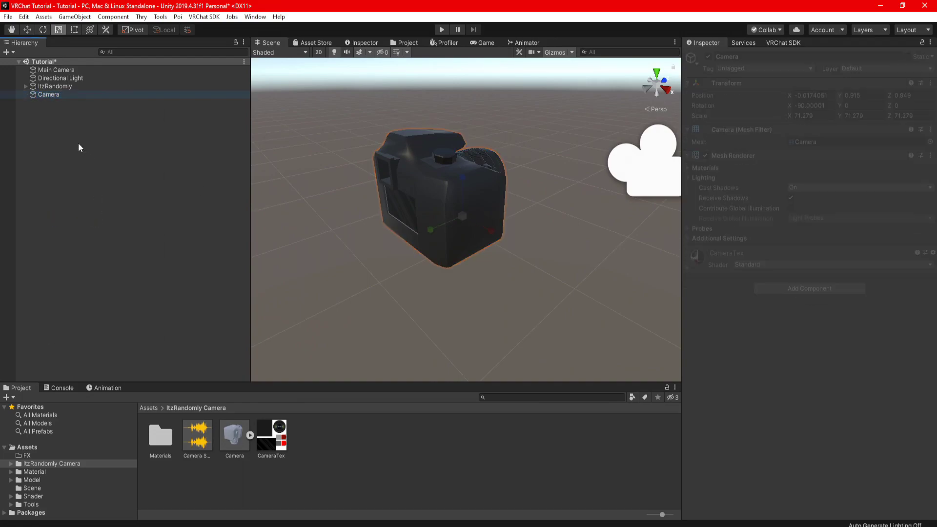
Create a Plane, reset its transform and set Rotation X to -90
{"action": "right_click", "coordinate": [63, 130]}
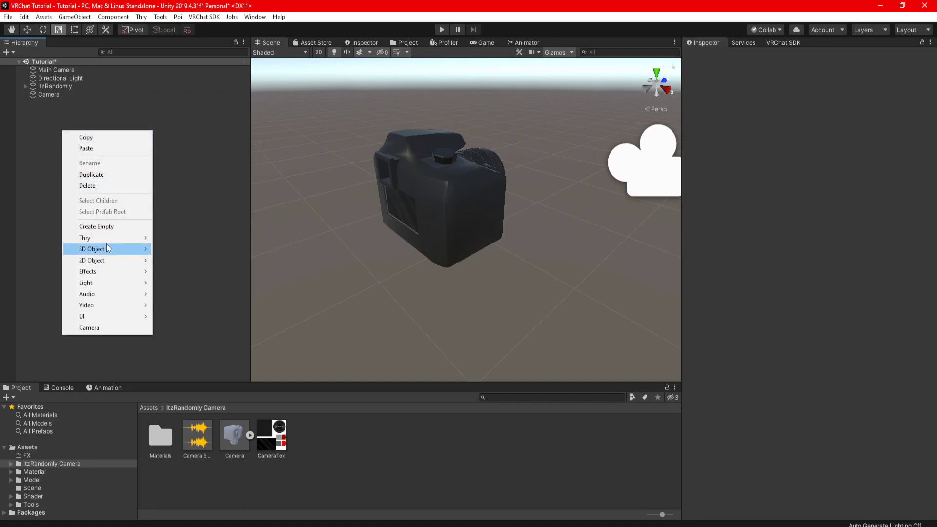
{"action": "mouse_move", "coordinate": [143, 246]}
{"action": "left_click", "coordinate": [174, 294]}
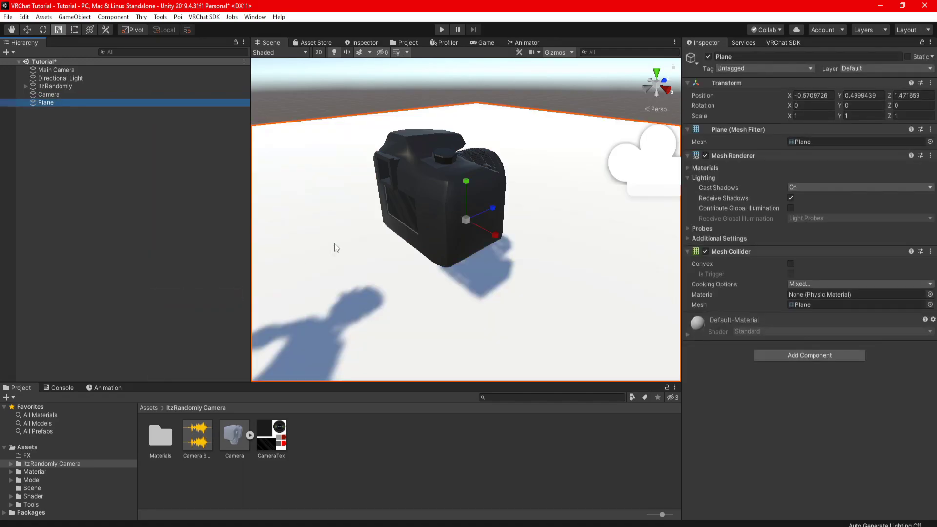
{"action": "scroll", "coordinate": [474, 274], "scroll_direction": "down", "scroll_amount": 3}
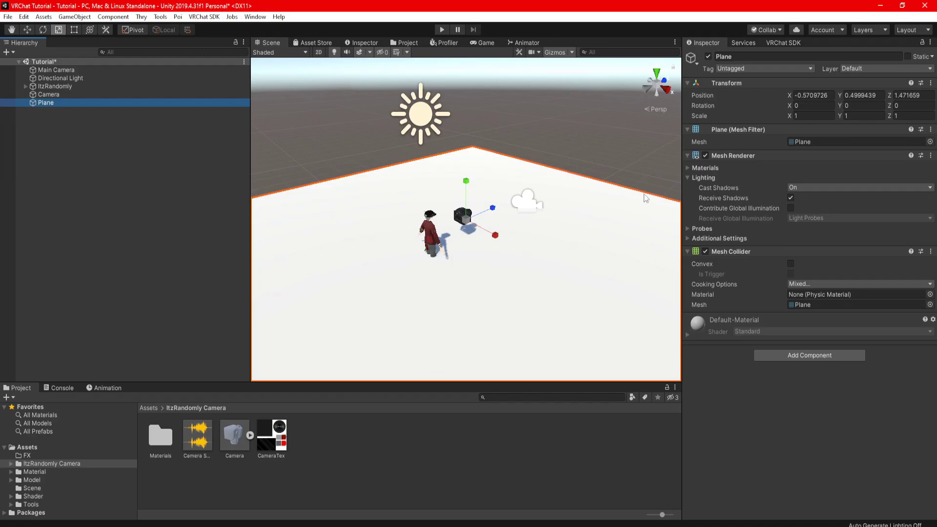
{"action": "left_click", "coordinate": [931, 83]}
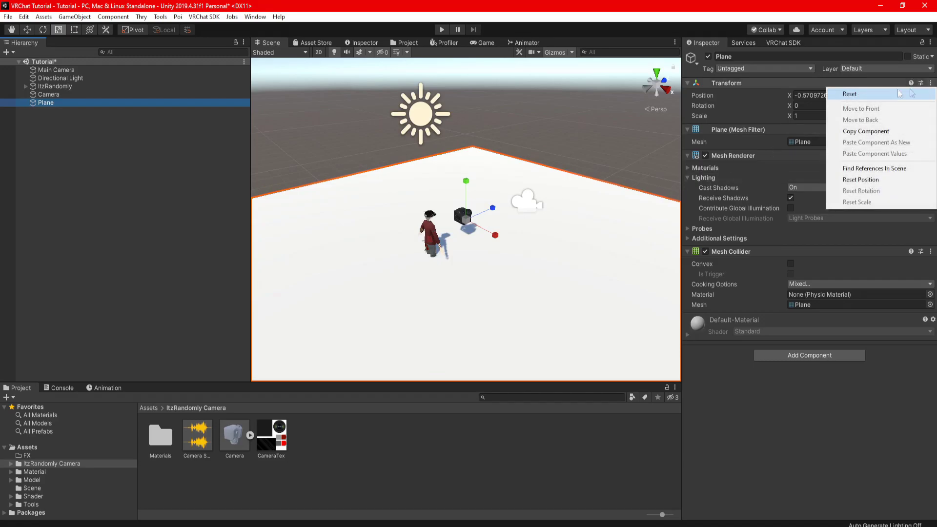
{"action": "left_click", "coordinate": [851, 147]}
{"action": "left_click", "coordinate": [814, 105]}
Hide the ItzRandomly avatar, frame the plane and remove its Mesh Collider
{"action": "left_click", "coordinate": [55, 86]}
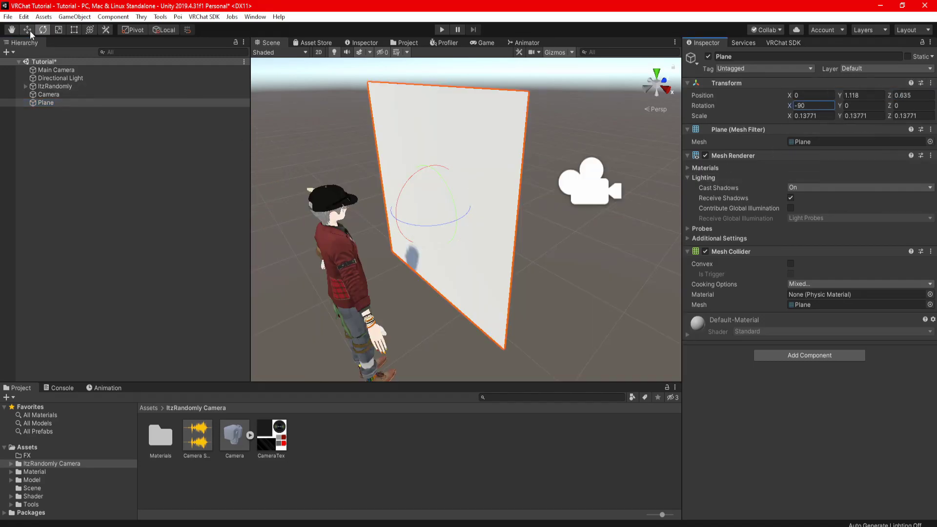
{"action": "key", "text": "t"}
{"action": "key", "text": "f"}
{"action": "left_click", "coordinate": [708, 57]}
{"action": "left_click", "coordinate": [488, 205]}
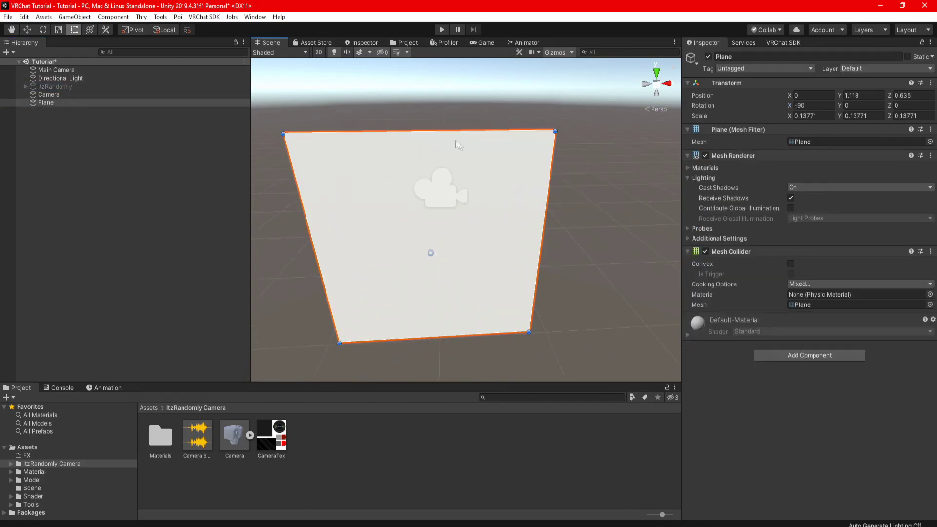
{"action": "key", "text": "f"}
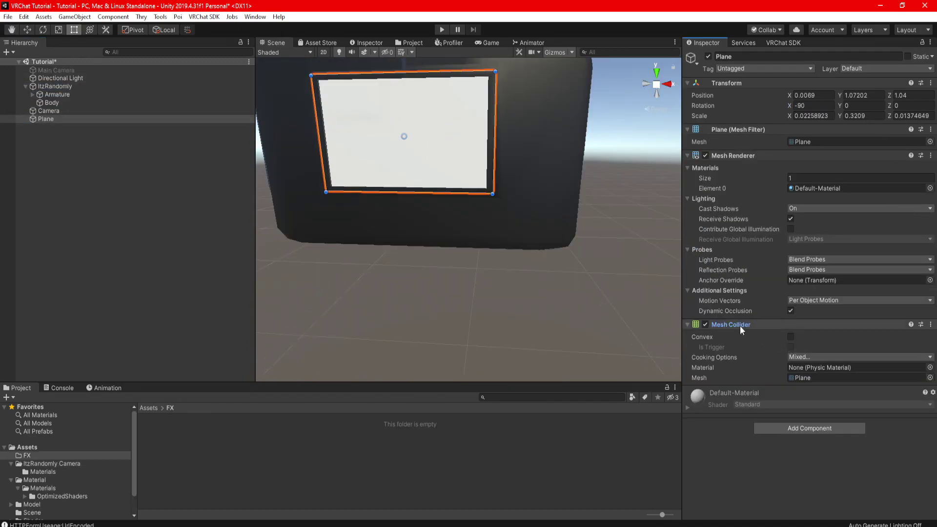
{"action": "right_click", "coordinate": [740, 326]}
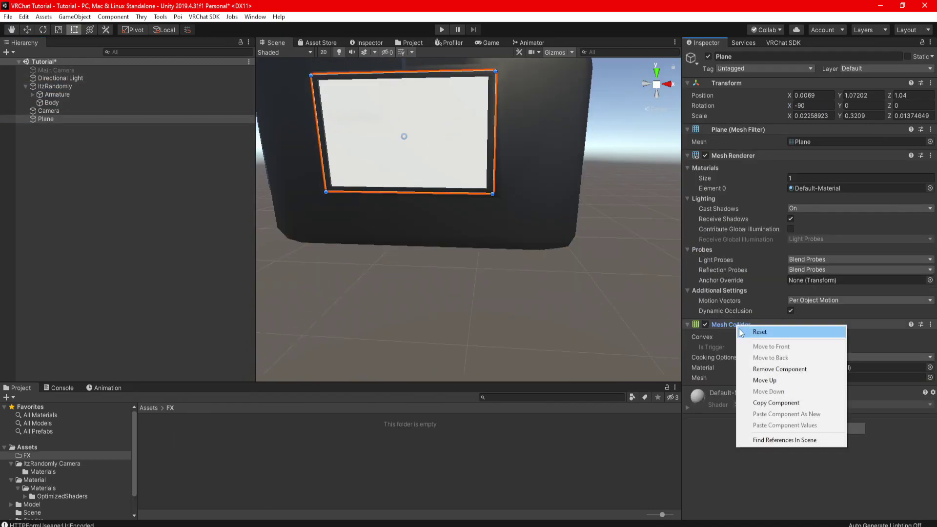
{"action": "left_click", "coordinate": [768, 370]}
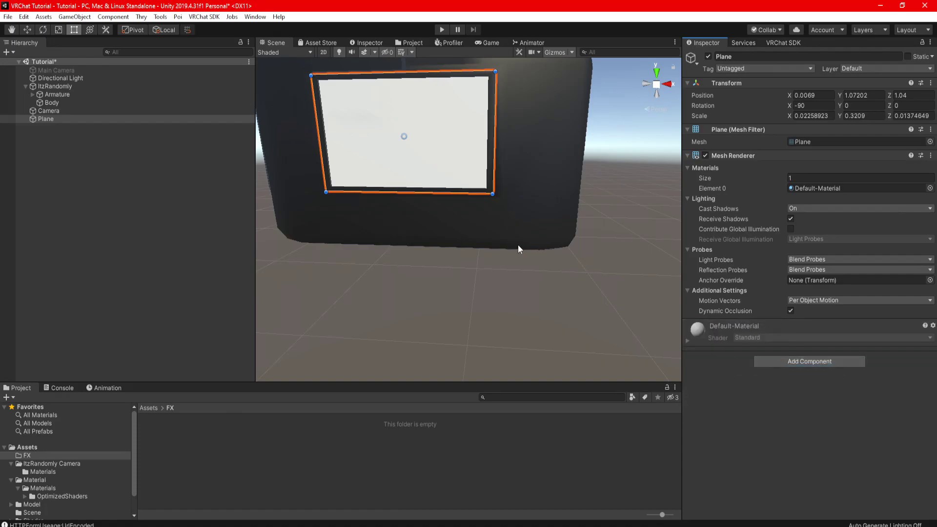
Parent the plane under Camera and begin renaming it Screen
{"action": "right_click_drag", "start_coordinate": [517, 245], "coordinate": [540, 239], "text": "alt"}
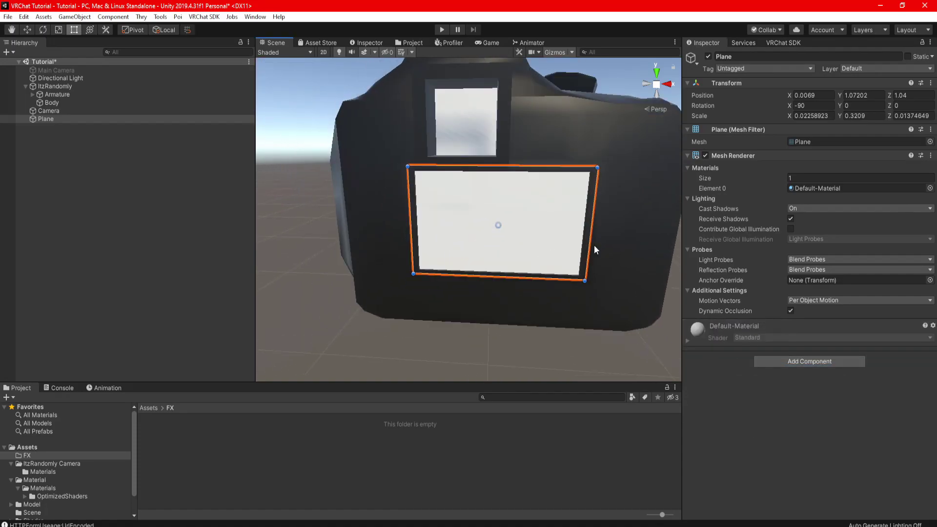
{"action": "left_click_drag", "start_coordinate": [603, 244], "coordinate": [540, 251], "text": "alt"}
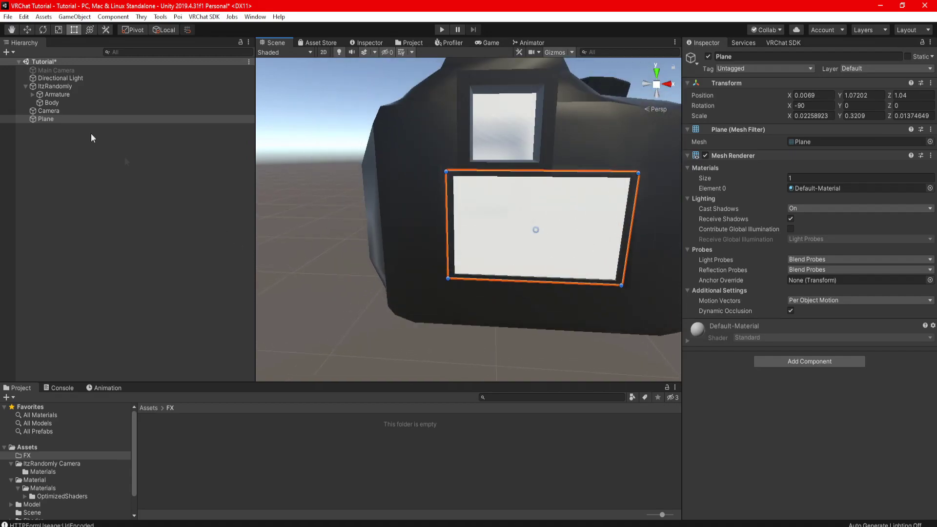
{"action": "left_click_drag", "start_coordinate": [49, 121], "coordinate": [54, 112]}
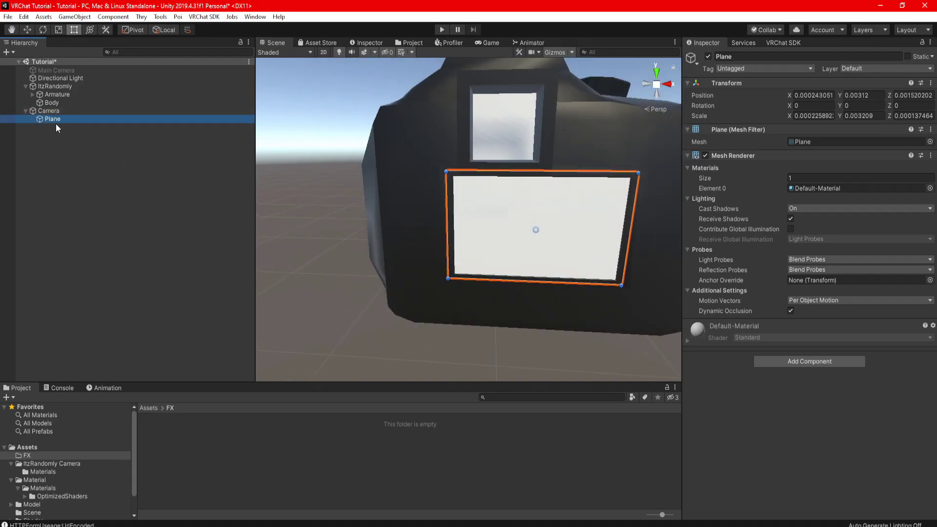
{"action": "left_click", "coordinate": [742, 56]}
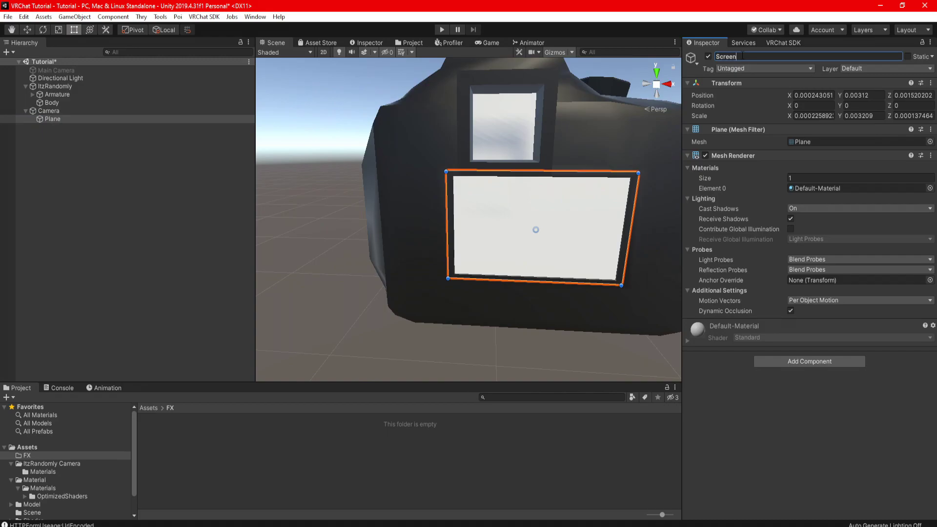
Add a child Camera under the camera model and remove its Audio Listener
{"action": "left_click", "coordinate": [46, 111]}
{"action": "right_click", "coordinate": [54, 111]}
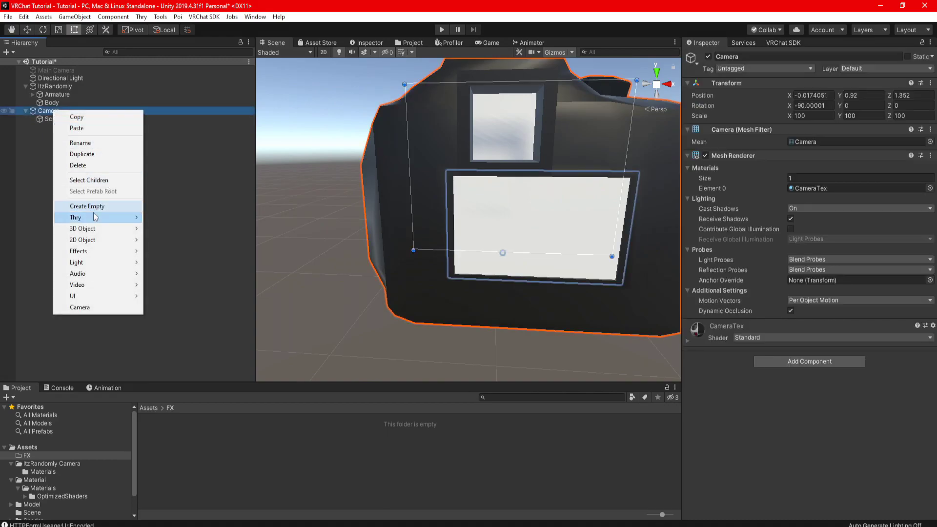
{"action": "left_click", "coordinate": [81, 308]}
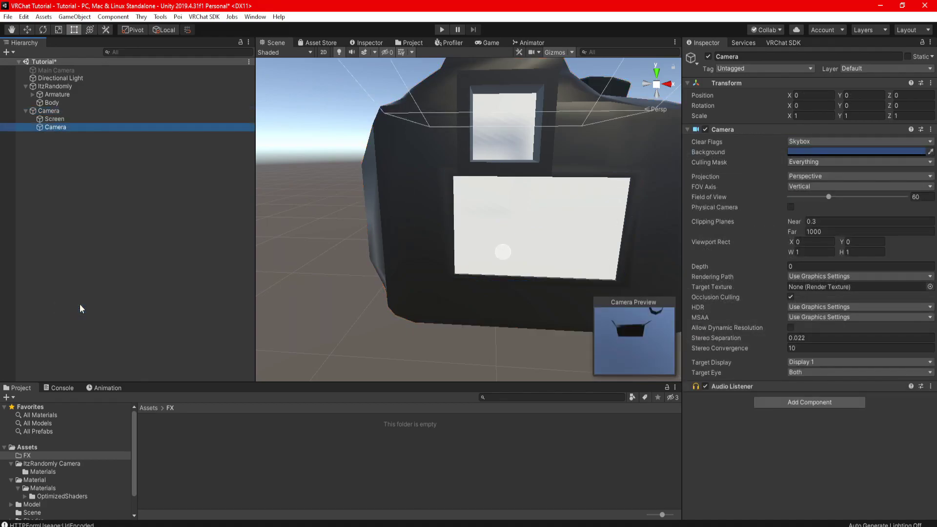
{"action": "key", "text": "f"}
{"action": "key", "text": "w"}
{"action": "right_click", "coordinate": [733, 386]}
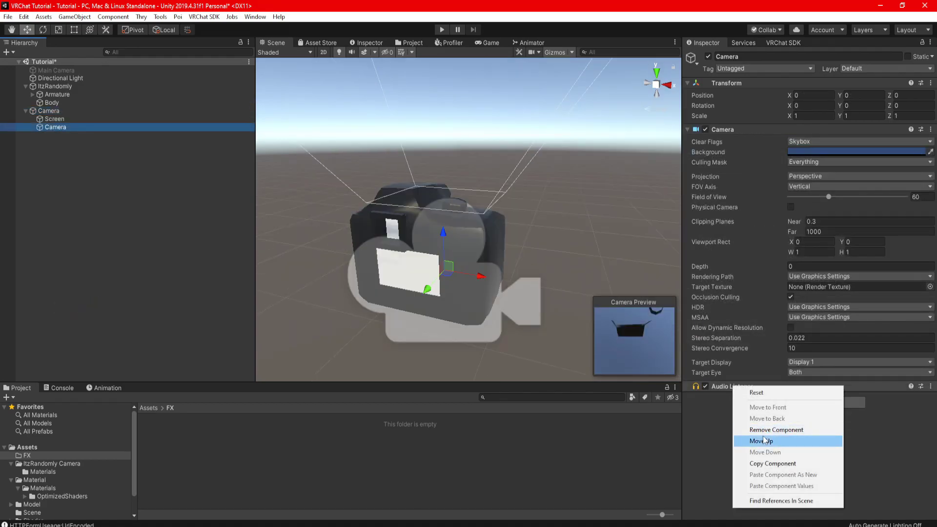
{"action": "left_click", "coordinate": [764, 431]}
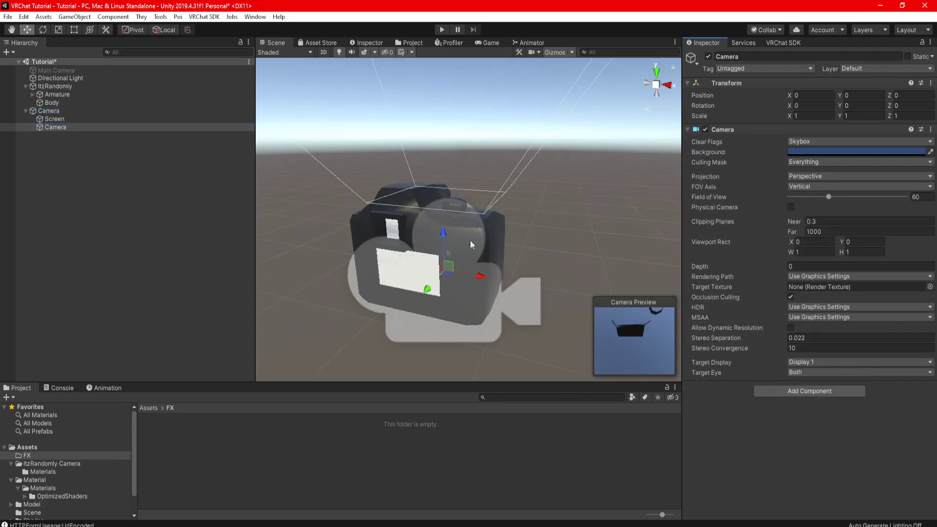
Rotate the render camera 90 on X, nudge it, and set clipping Near 0.01, Far 150
{"action": "type", "text": "90"}
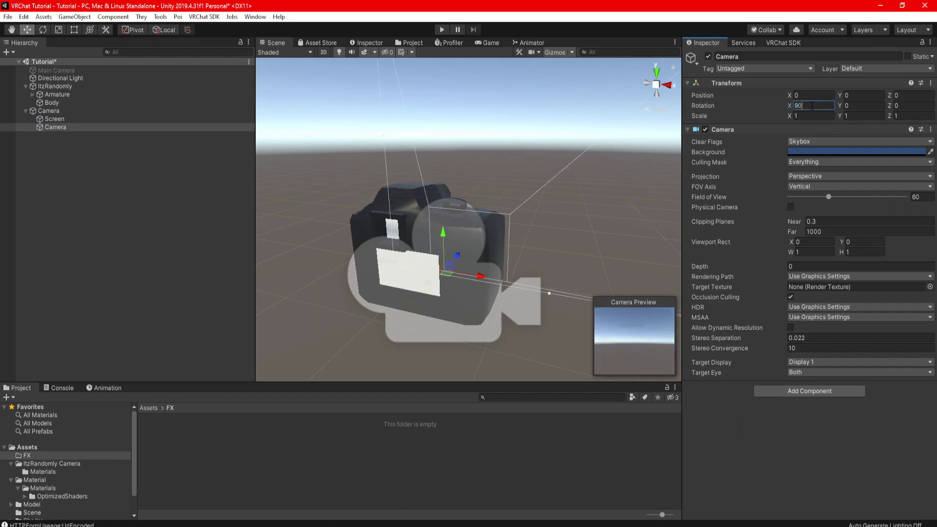
{"action": "key", "text": "Return"}
{"action": "key", "text": "f"}
{"action": "left_click_drag", "start_coordinate": [503, 176], "coordinate": [504, 179]}
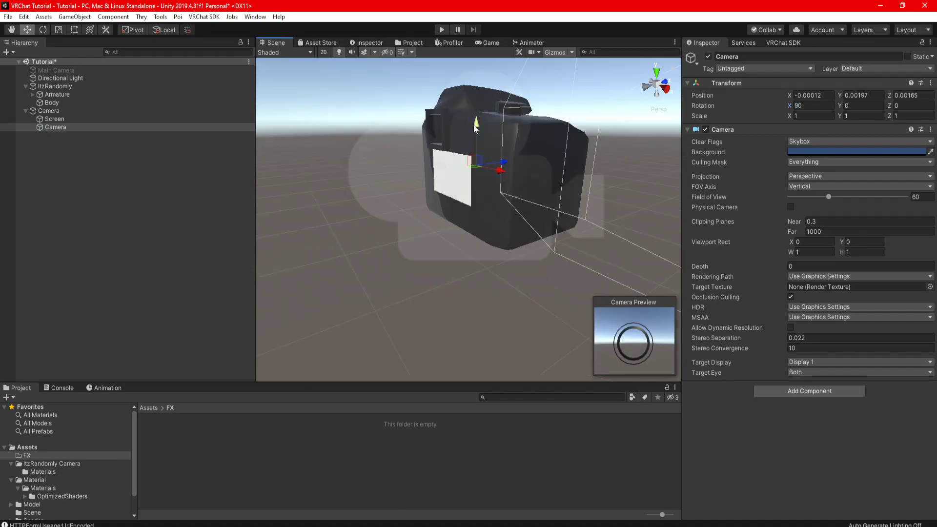
{"action": "left_click_drag", "start_coordinate": [476, 127], "coordinate": [479, 133]}
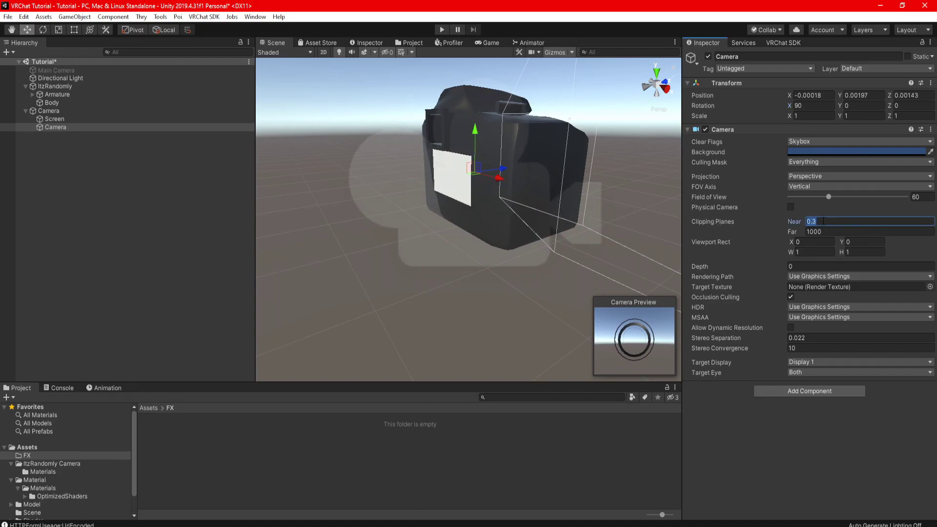
{"action": "type", "text": "0.0"}
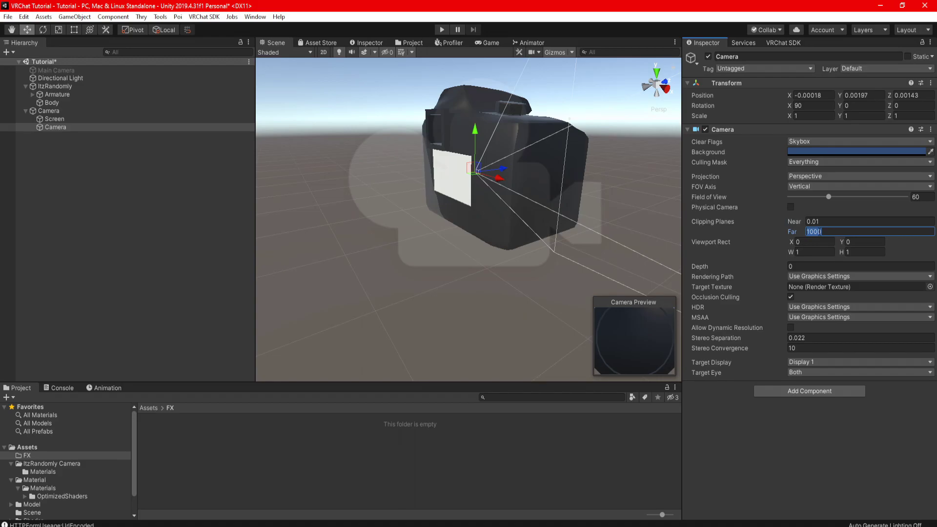
{"action": "type", "text": "150"}
Slide the render camera along its axis and return its Culling Mask to Everything
{"action": "left_click_drag", "start_coordinate": [503, 168], "coordinate": [565, 162]}
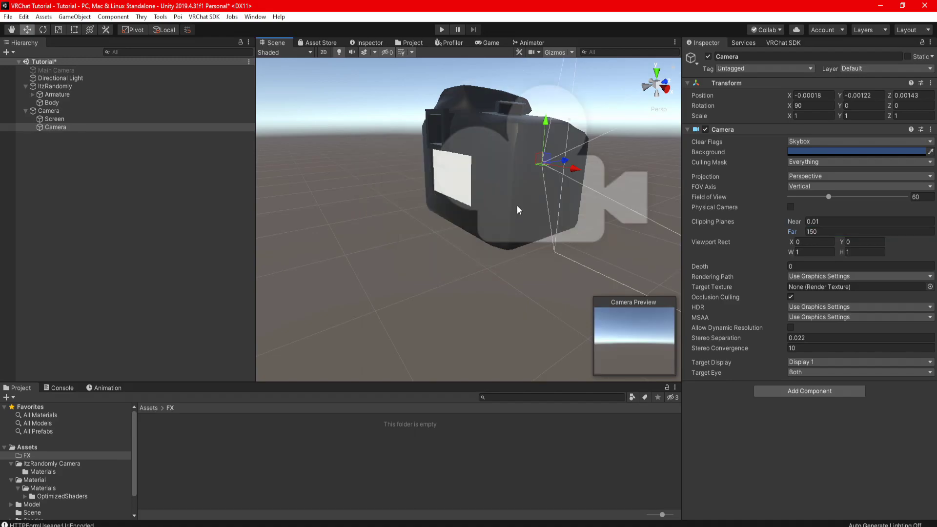
{"action": "left_click", "coordinate": [813, 163]}
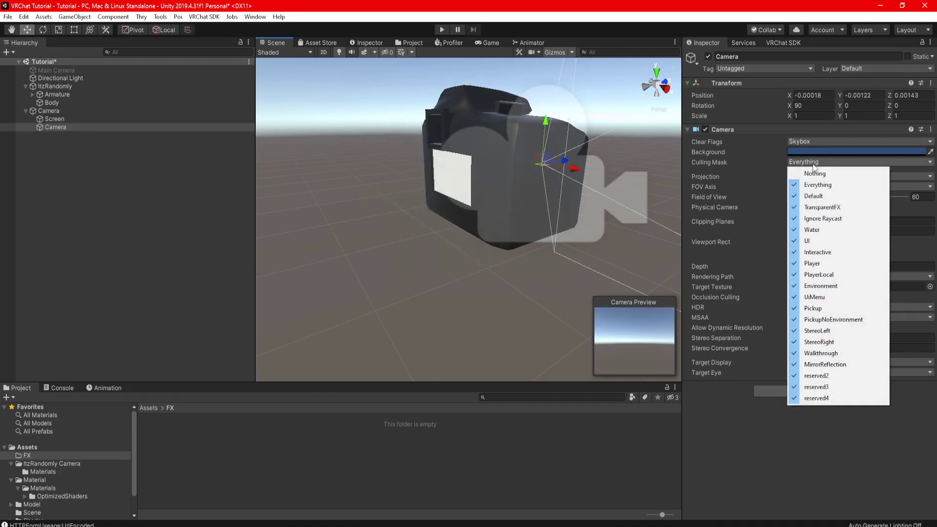
{"action": "left_click", "coordinate": [810, 241]}
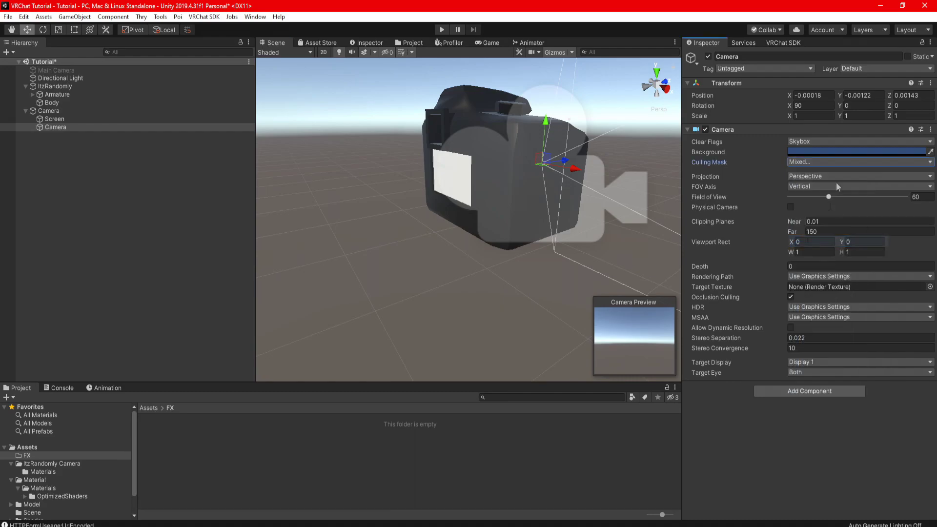
{"action": "left_click", "coordinate": [808, 162]}
{"action": "left_click", "coordinate": [813, 299]}
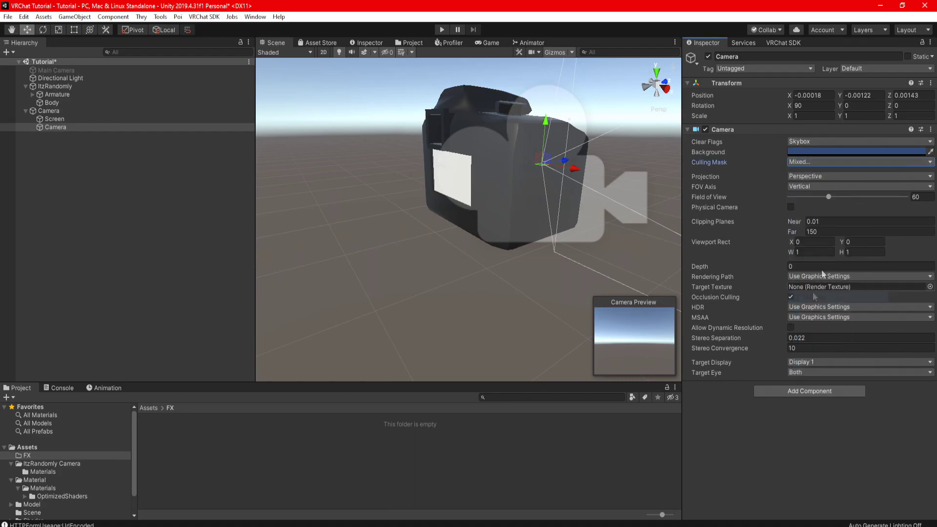
{"action": "left_click", "coordinate": [815, 164]}
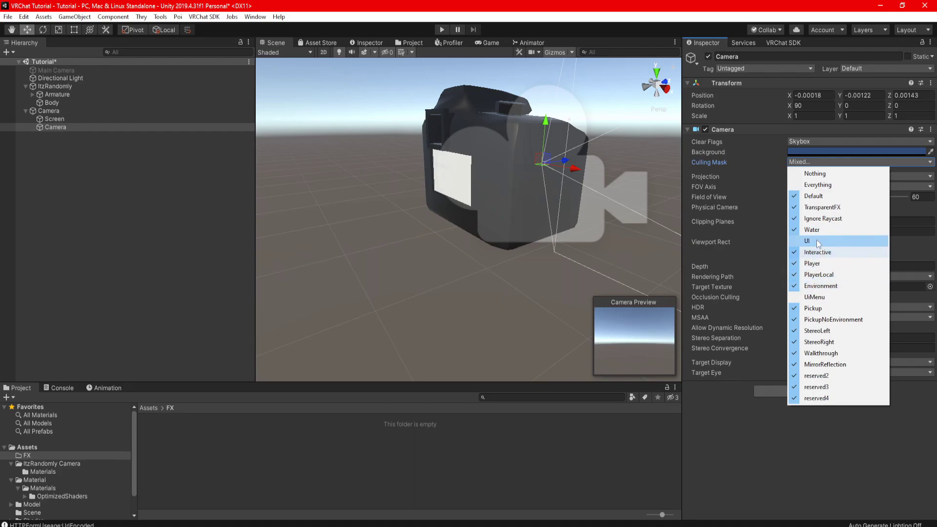
{"action": "left_click", "coordinate": [815, 241]}
{"action": "left_click", "coordinate": [813, 164]}
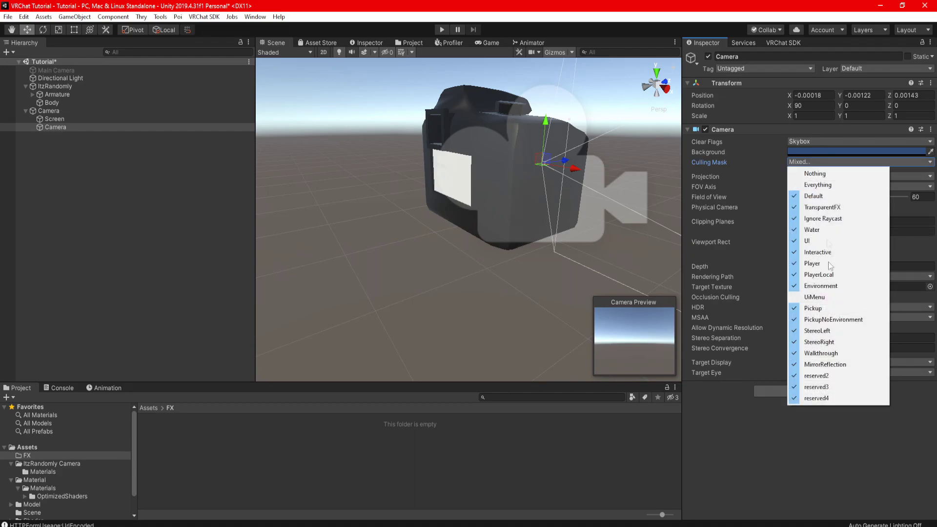
{"action": "left_click", "coordinate": [813, 297]}
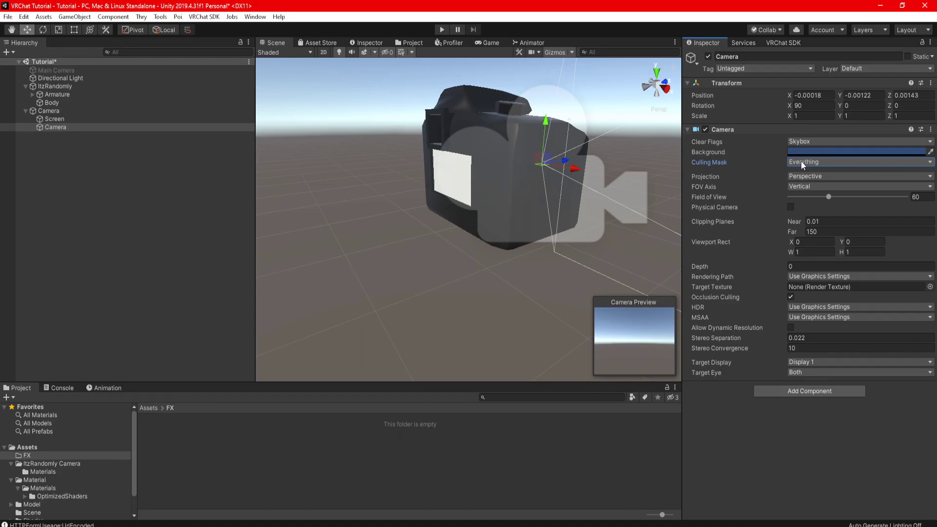
{"action": "mouse_move", "coordinate": [564, 161]}
{"action": "left_mouse_down"}
{"action": "mouse_move", "coordinate": [505, 167]}
{"action": "mouse_move", "coordinate": [548, 161]}
{"action": "left_mouse_up"}
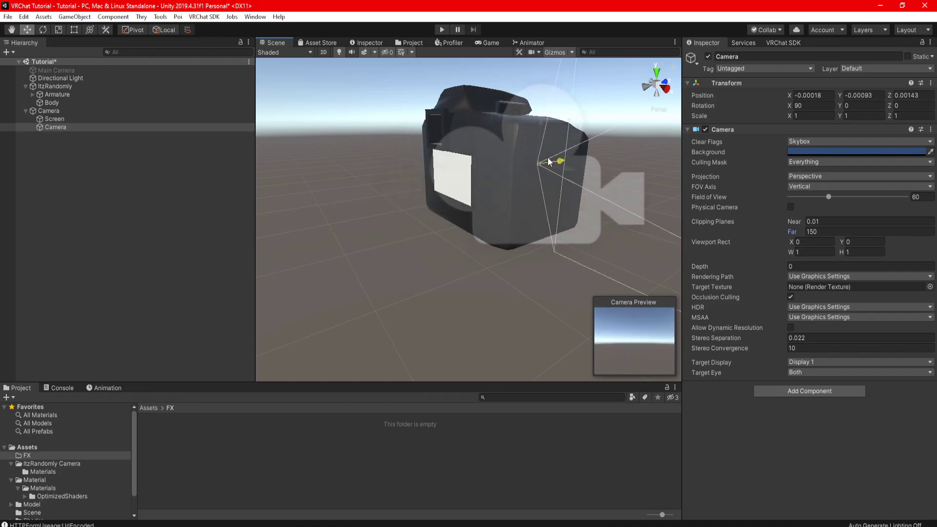
{"action": "right_click", "coordinate": [48, 111]}
Add an Audio Source under Camera named Camera Shutter with the shutter clip assigned
{"action": "mouse_move", "coordinate": [73, 271]}
{"action": "left_click", "coordinate": [181, 269]}
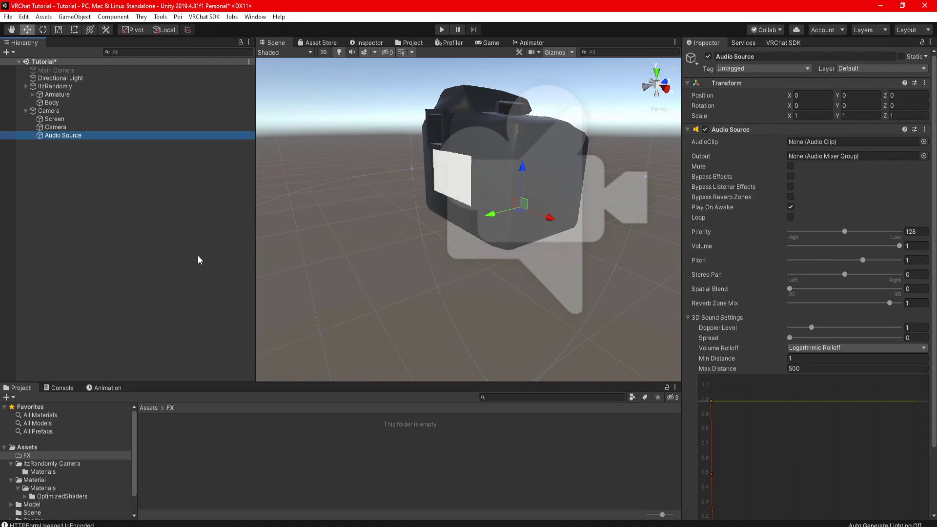
{"action": "left_click", "coordinate": [746, 56]}
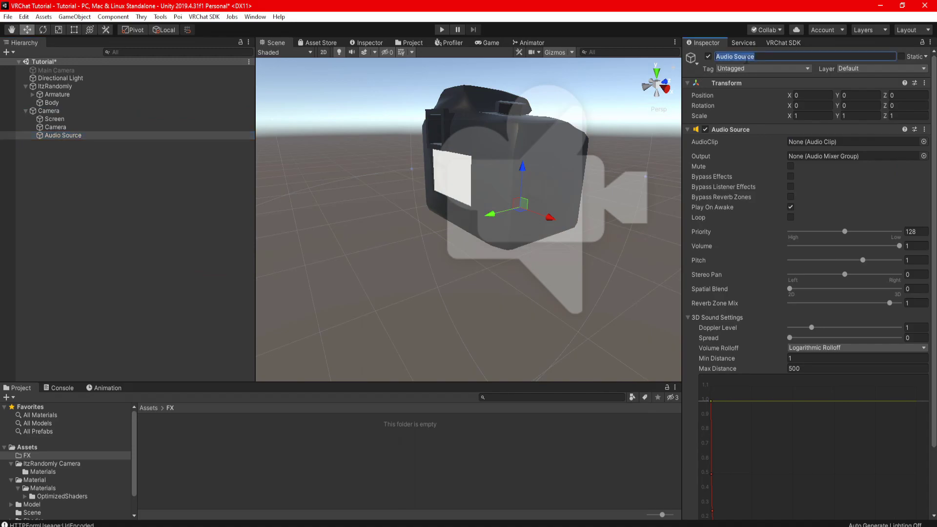
{"action": "type", "text": "Camera Shutter"}
{"action": "left_click", "coordinate": [52, 463]}
{"action": "left_click_drag", "start_coordinate": [197, 435], "coordinate": [830, 142]}
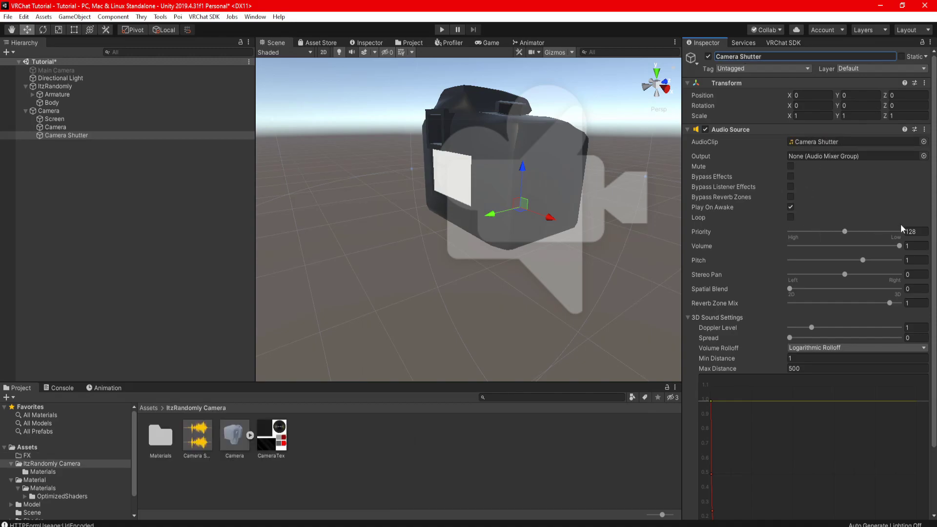
Set Priority 1, Spatial Blend 1, Linear Rolloff, and min/max distance 4 and 5
{"action": "left_click", "coordinate": [915, 231]}
{"action": "type", "text": "1"}
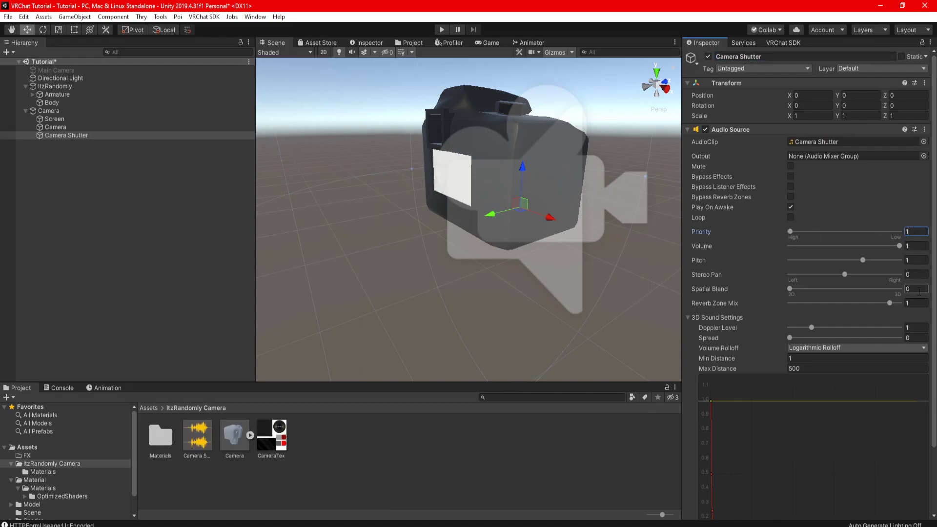
{"action": "left_click", "coordinate": [911, 289]}
{"action": "type", "text": "1"}
{"action": "left_click", "coordinate": [834, 348]}
{"action": "left_click", "coordinate": [825, 371]}
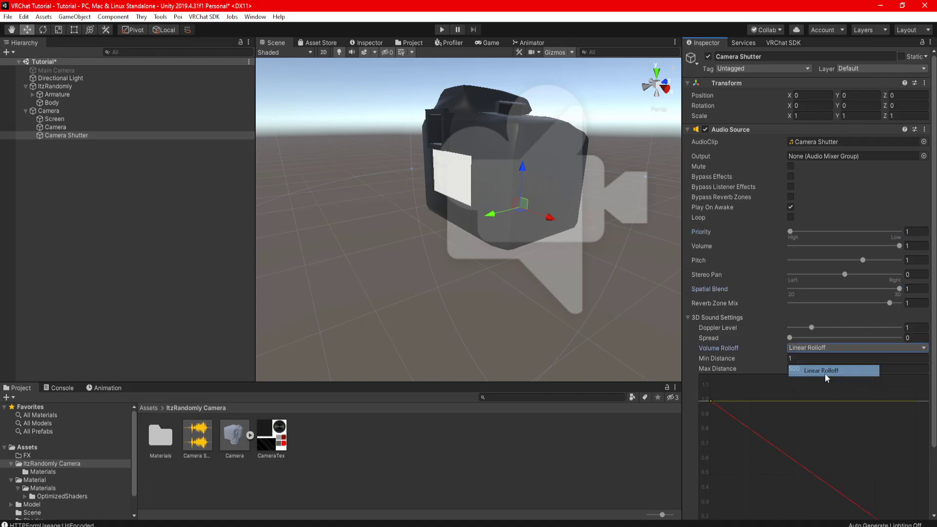
{"action": "left_click", "coordinate": [798, 356]}
{"action": "type", "text": "4"}
{"action": "key", "text": "Tab"}
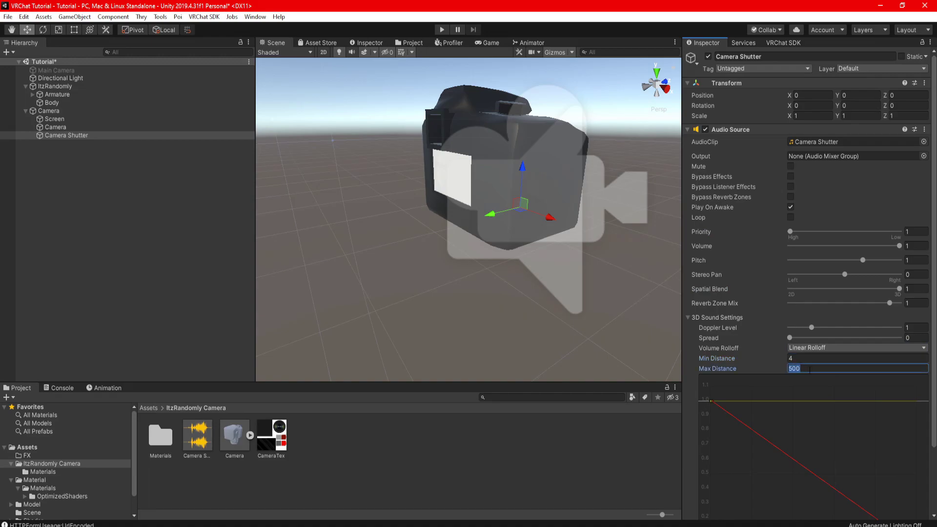
{"action": "type", "text": "5"}
Add a VRC Spatial Audio Source with gain 4, far 5, using the source's volume curve
{"action": "scroll", "coordinate": [894, 366], "scroll_direction": "down", "scroll_amount": 3}
{"action": "left_click", "coordinate": [778, 509]}
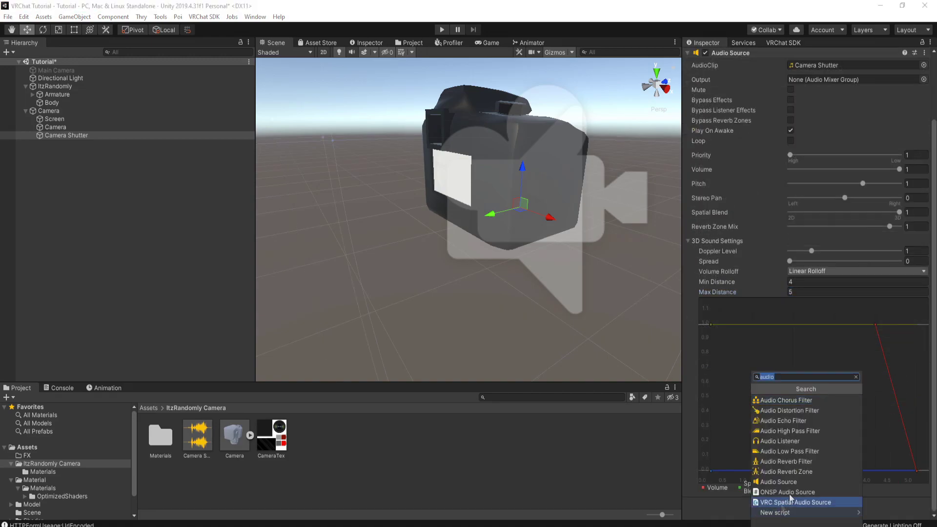
{"action": "left_click", "coordinate": [804, 502]}
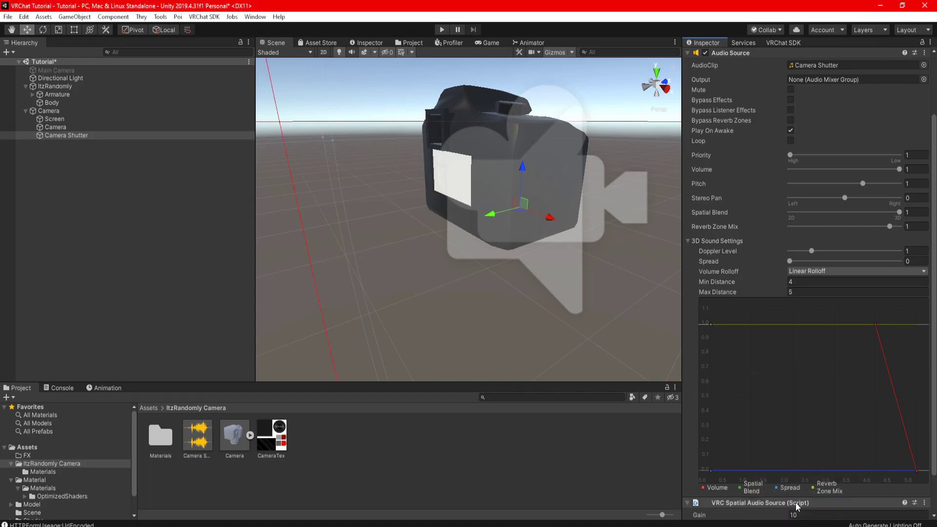
{"action": "scroll", "coordinate": [804, 488], "scroll_direction": "down", "scroll_amount": 2}
{"action": "left_click", "coordinate": [802, 469]}
{"action": "type", "text": "4"}
{"action": "left_click", "coordinate": [802, 478]}
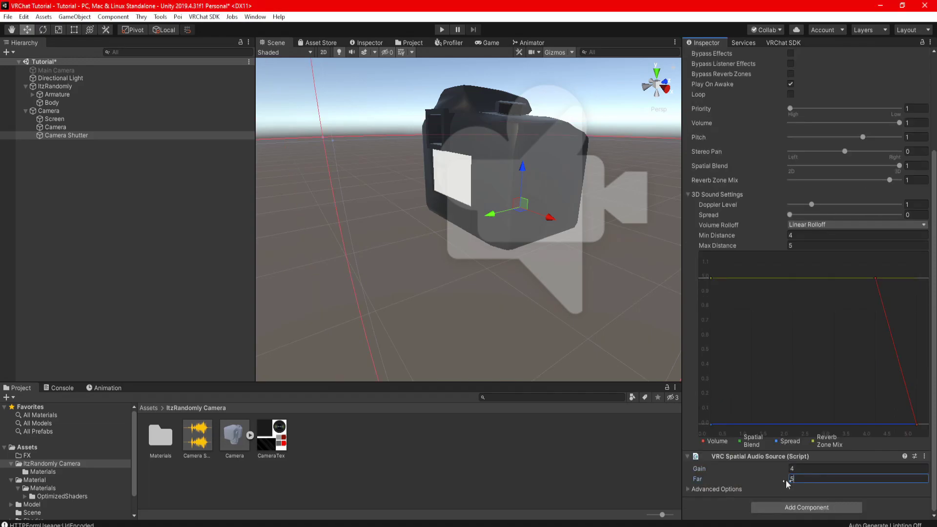
{"action": "type", "text": "5"}
{"action": "left_click", "coordinate": [759, 489]}
{"action": "scroll", "coordinate": [759, 489], "scroll_direction": "down", "scroll_amount": 2}
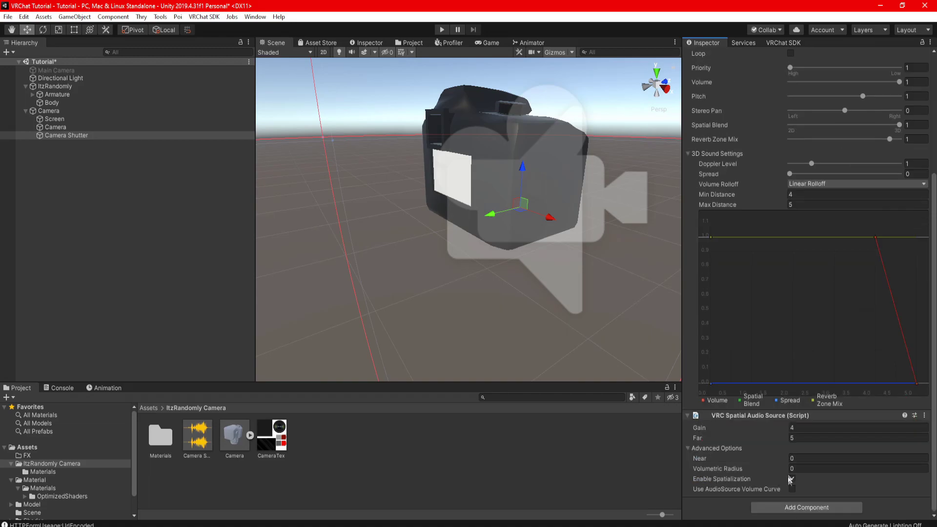
{"action": "left_click", "coordinate": [792, 489]}
Disable the Camera Shutter object, leaving the clip's Load In Background on
{"action": "scroll", "coordinate": [812, 335], "scroll_direction": "up", "scroll_amount": 4}
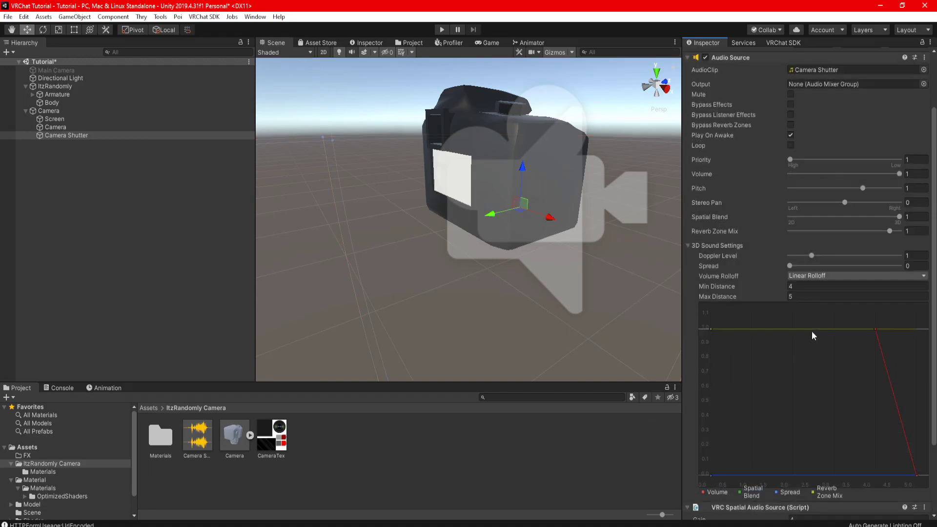
{"action": "scroll", "coordinate": [819, 321], "scroll_direction": "up", "scroll_amount": 3}
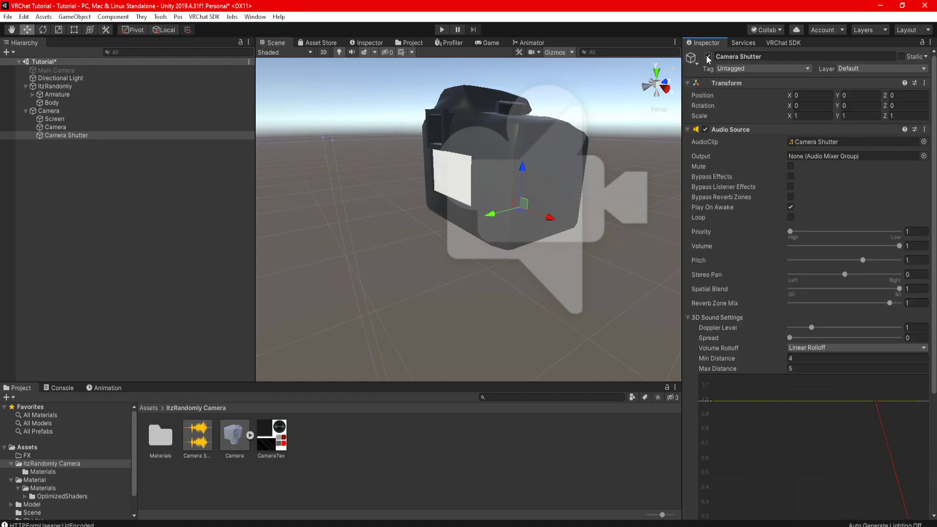
{"action": "left_click", "coordinate": [709, 57]}
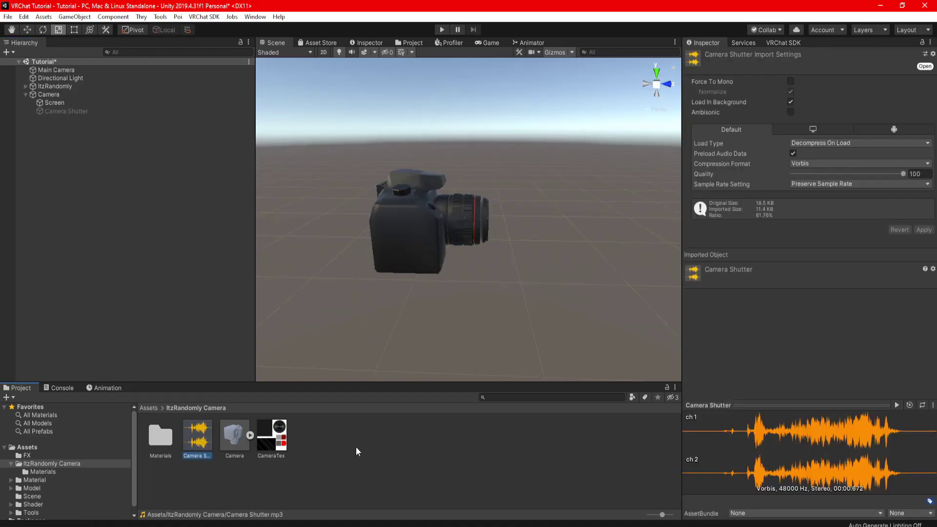
{"action": "left_click", "coordinate": [790, 102]}
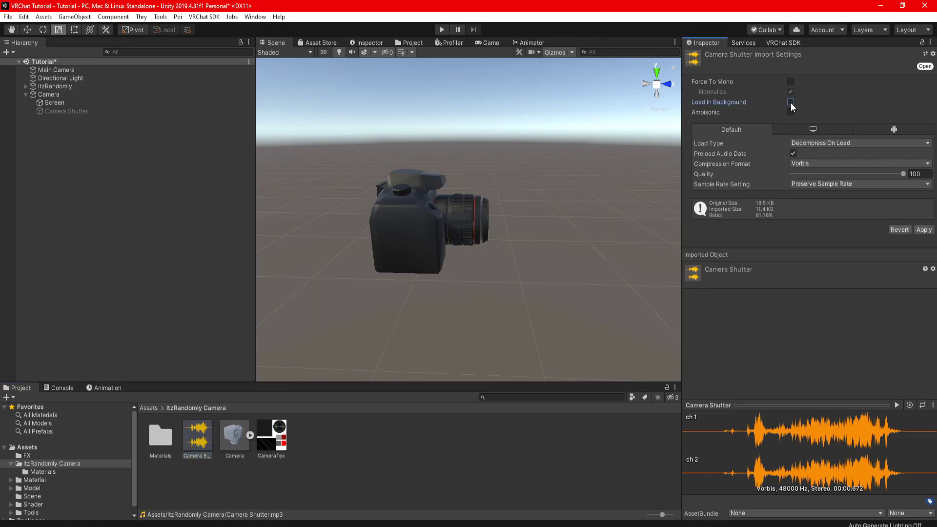
{"action": "left_click", "coordinate": [790, 102]}
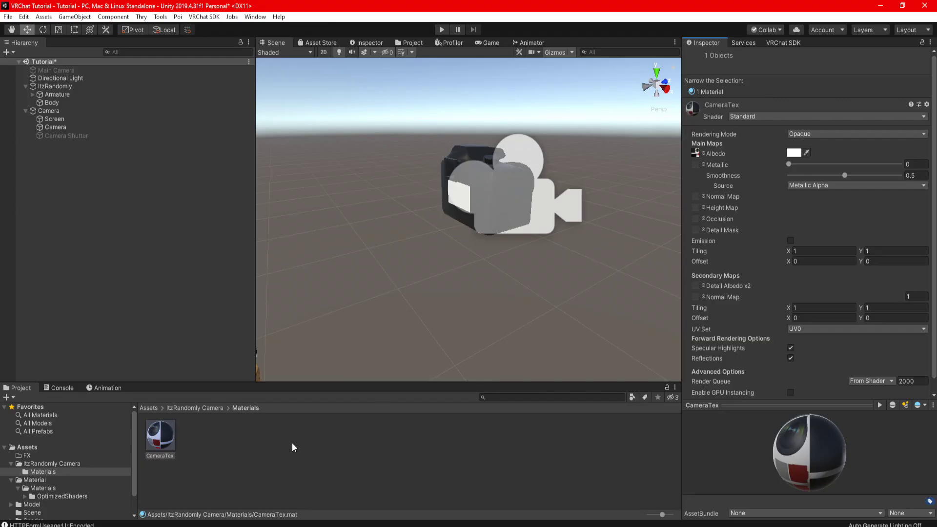
Create a material named Camera Screen using the Unlit/Texture shader
{"action": "left_click", "coordinate": [218, 439]}
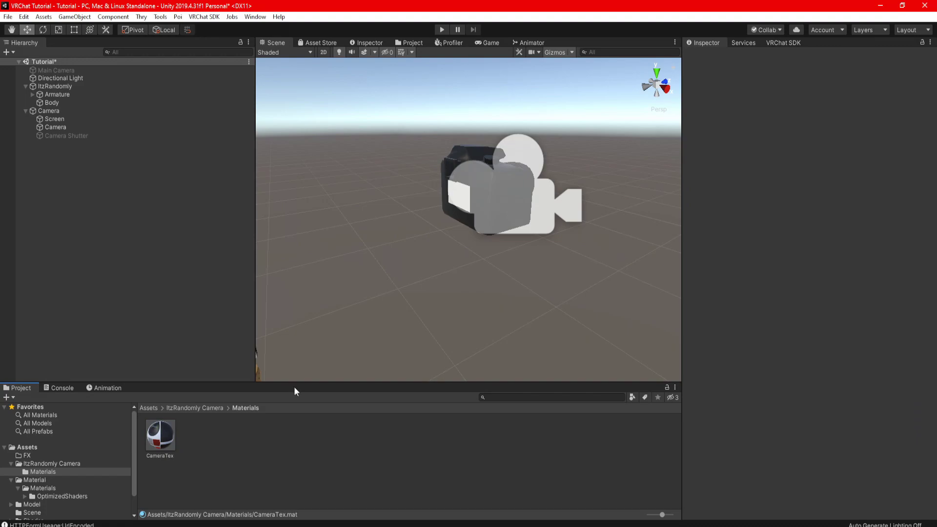
{"action": "right_click", "coordinate": [221, 439]}
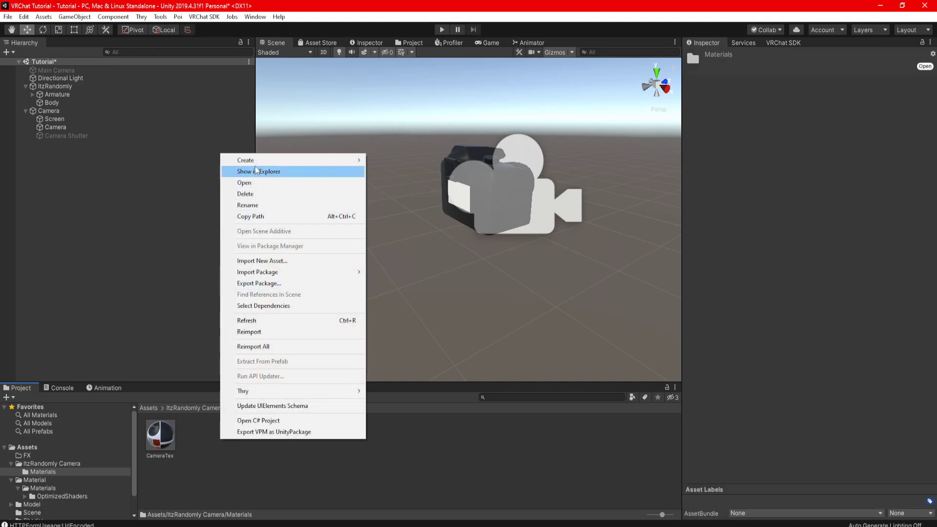
{"action": "mouse_move", "coordinate": [292, 160]}
{"action": "left_click", "coordinate": [399, 294]}
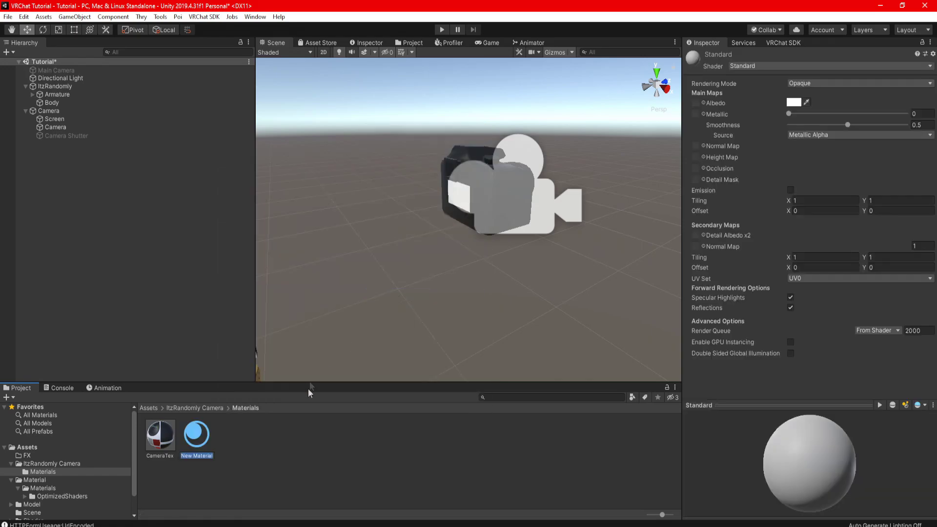
{"action": "type", "text": "Camera Screen"}
{"action": "key", "text": "Return"}
{"action": "left_click", "coordinate": [744, 64]}
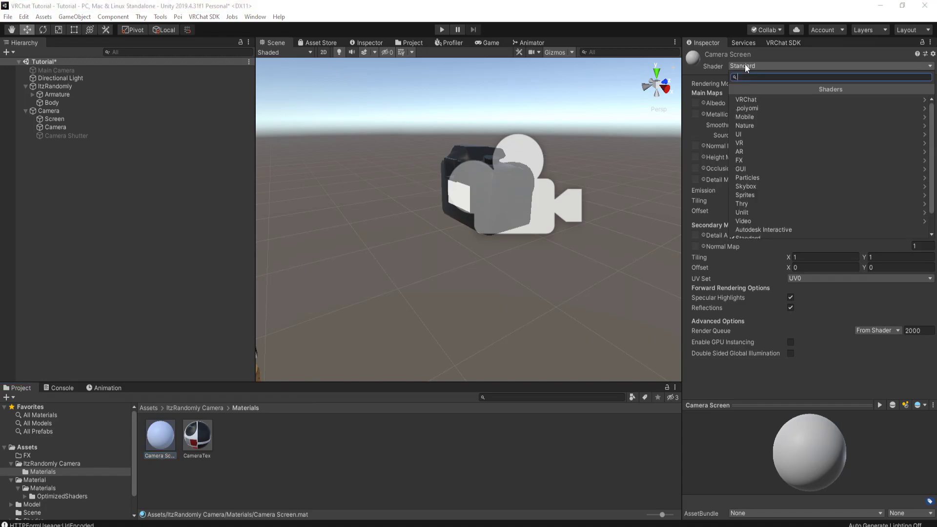
{"action": "left_click", "coordinate": [751, 213]}
{"action": "left_click", "coordinate": [754, 109]}
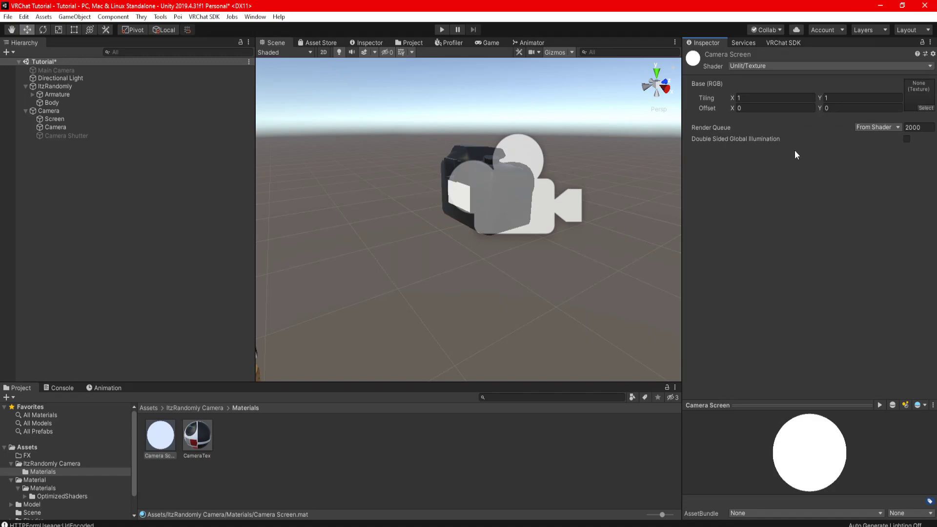
Create a render texture named Camera Render sized 1280×720
{"action": "right_click", "coordinate": [286, 417]}
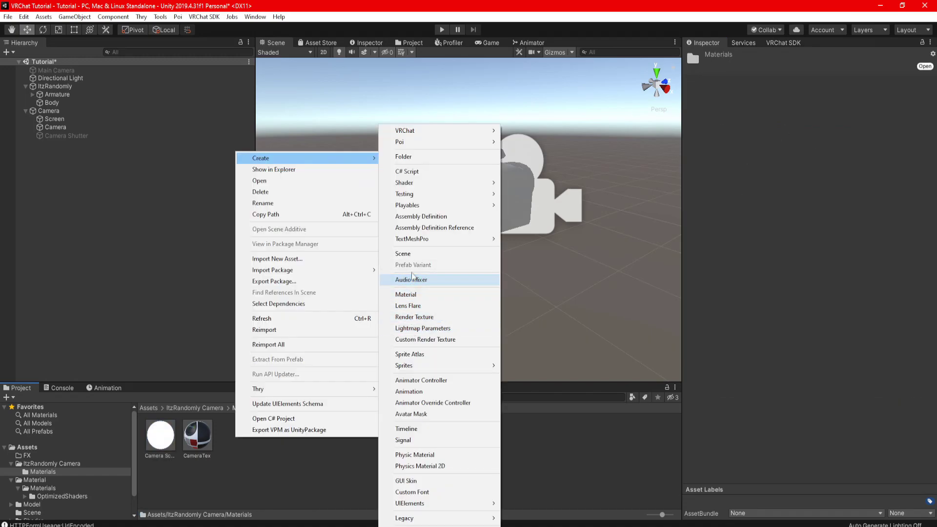
{"action": "left_click", "coordinate": [414, 317]}
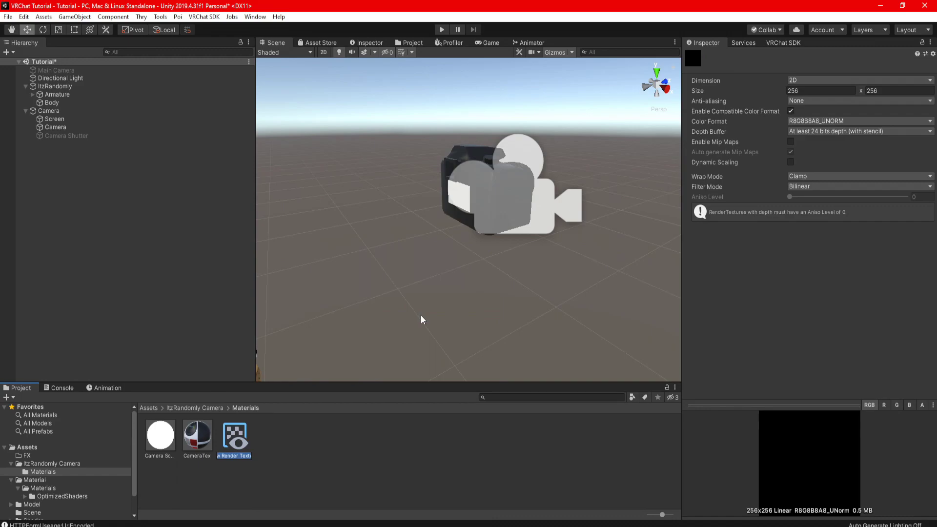
{"action": "type", "text": "Camera Render"}
{"action": "key", "text": "Return"}
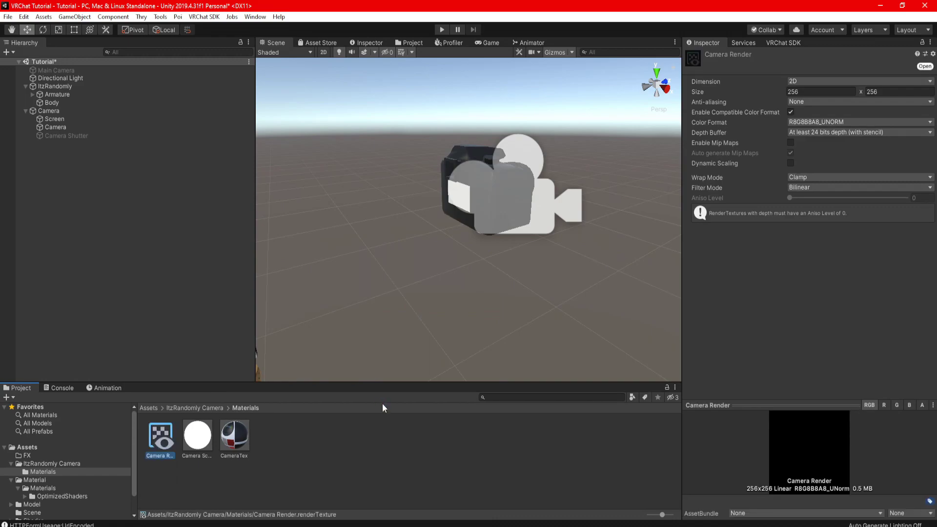
{"action": "left_click", "coordinate": [802, 92]}
{"action": "type", "text": "12"}
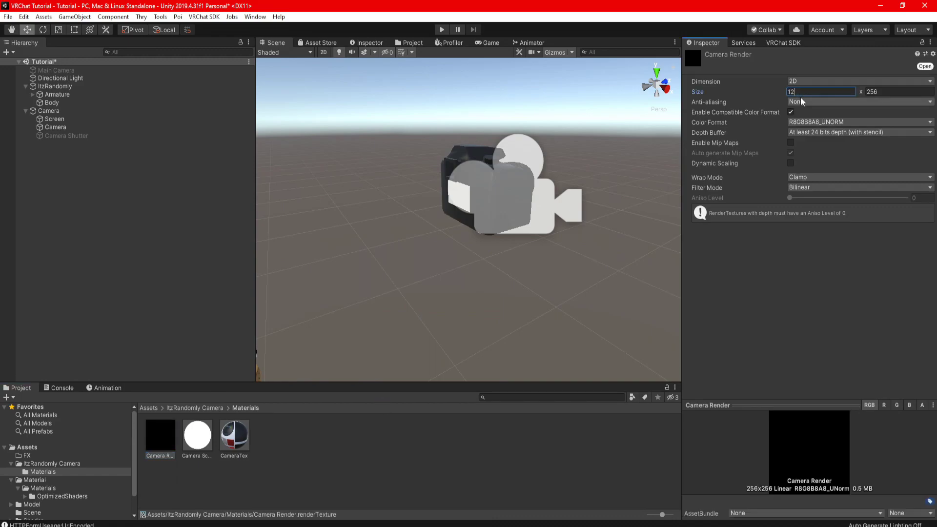
{"action": "type", "text": "80"}
{"action": "left_click", "coordinate": [885, 91]}
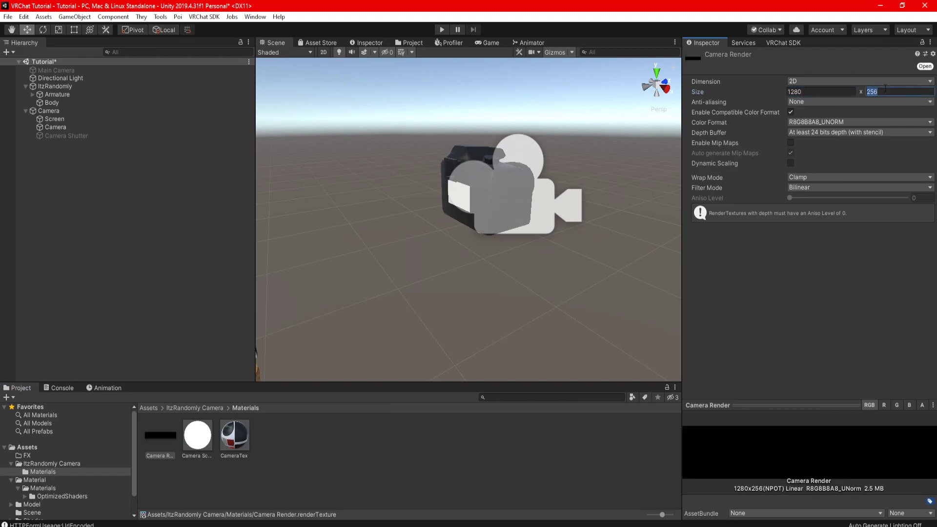
{"action": "type", "text": "720"}
{"action": "key", "text": "Return"}
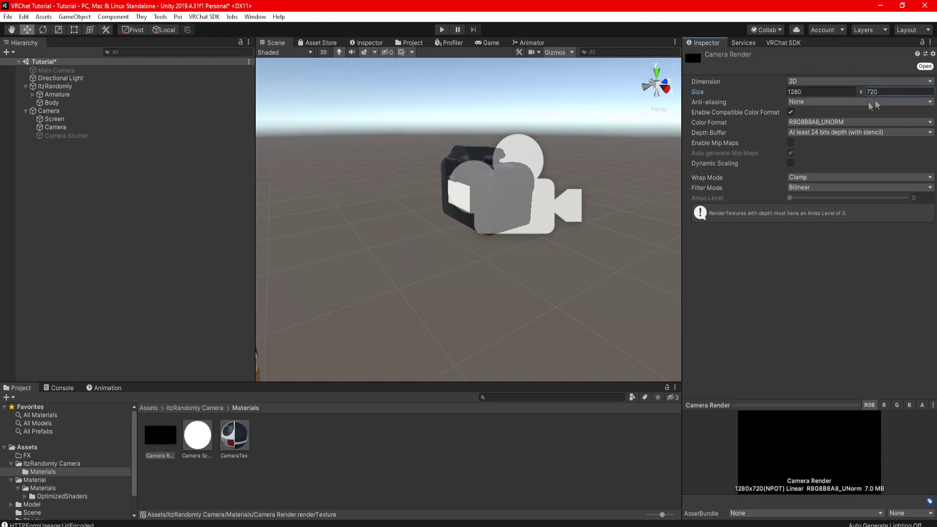
Set Camera Render as Camera Screen's base texture and the camera's target, then apply Camera Screen to Screen
{"action": "left_click", "coordinate": [197, 435]}
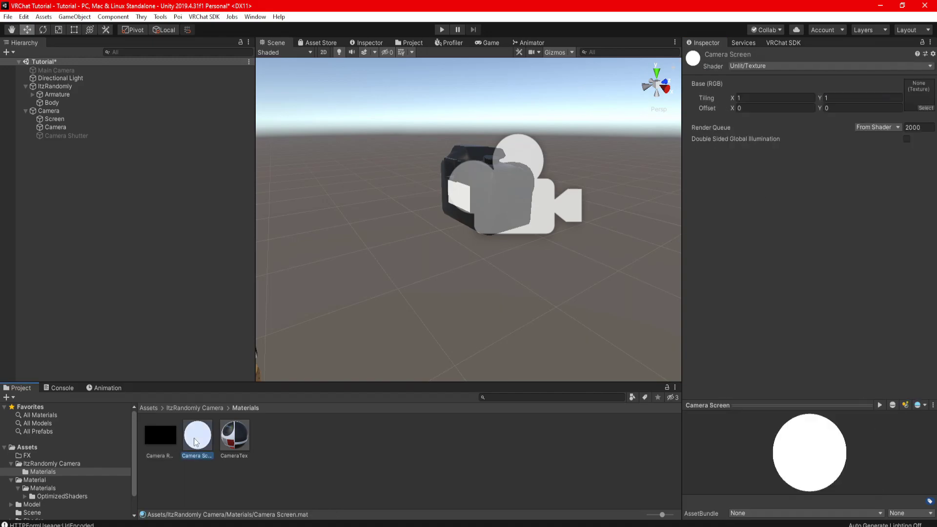
{"action": "left_click_drag", "start_coordinate": [161, 434], "coordinate": [920, 101]}
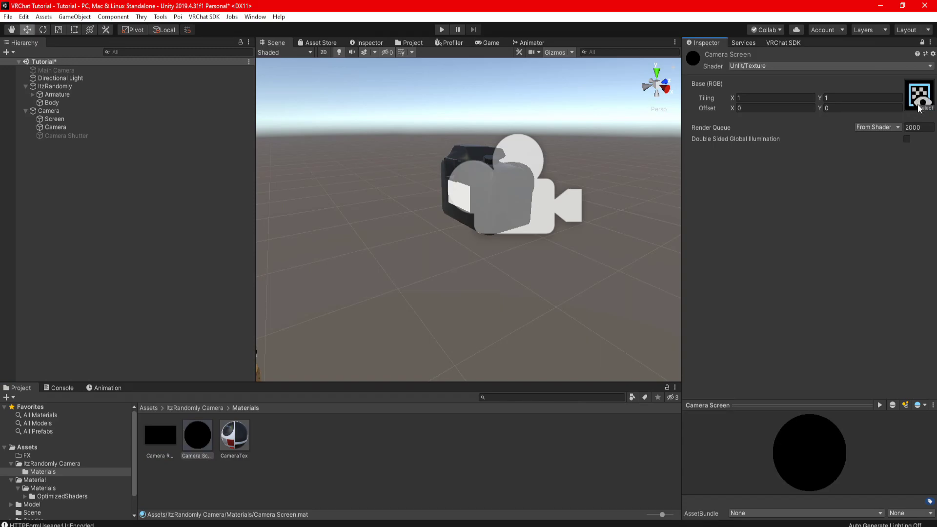
{"action": "double_click", "coordinate": [65, 127]}
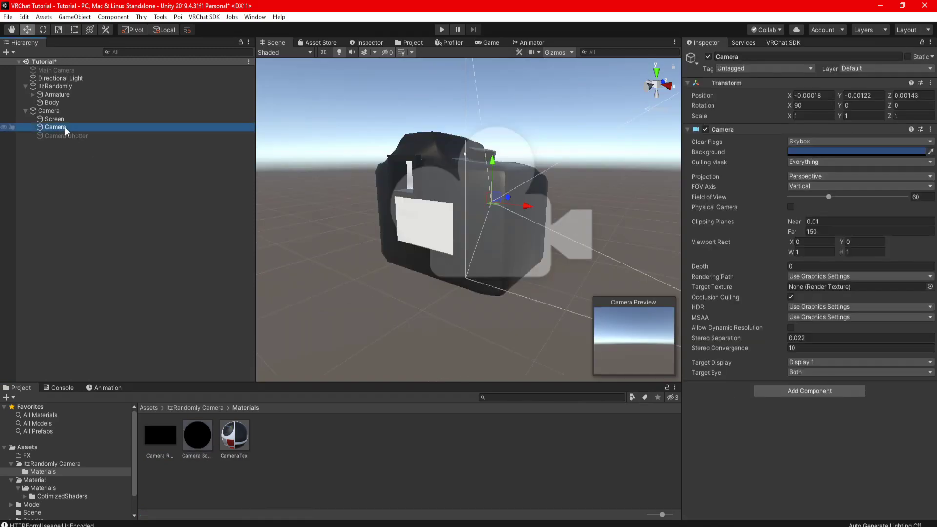
{"action": "left_click_drag", "start_coordinate": [160, 434], "coordinate": [832, 293]}
{"action": "left_click_drag", "start_coordinate": [198, 434], "coordinate": [410, 231]}
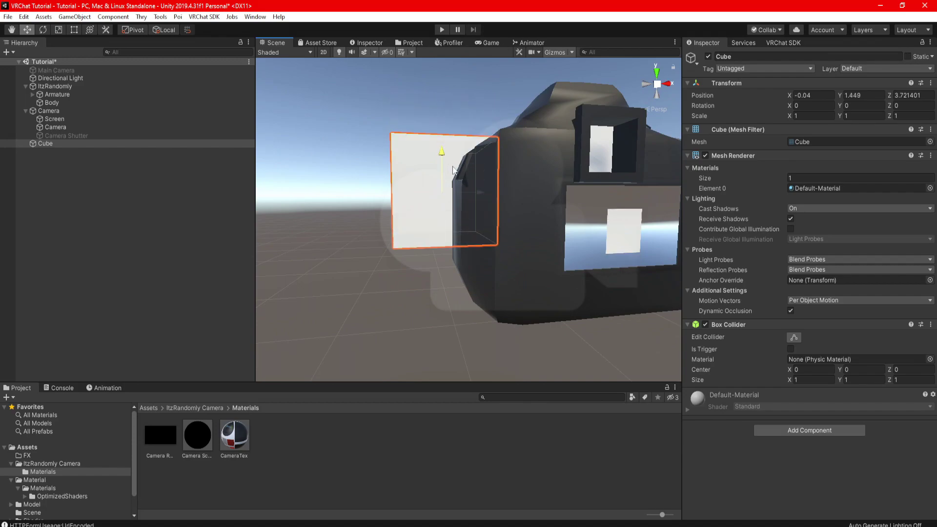
{"action": "left_click_drag", "start_coordinate": [459, 155], "coordinate": [460, 196]}
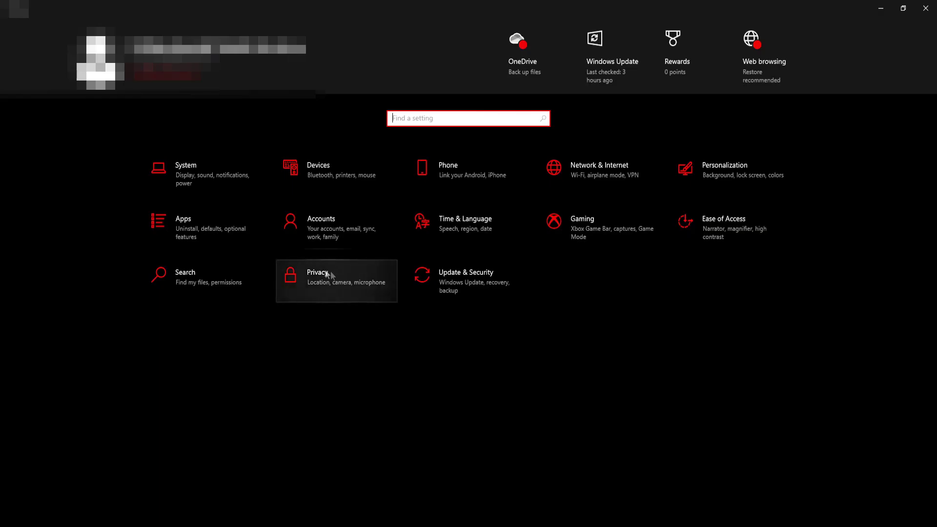
Open System > Display settings and bring up the display orientation choices
{"action": "left_click", "coordinate": [205, 167]}
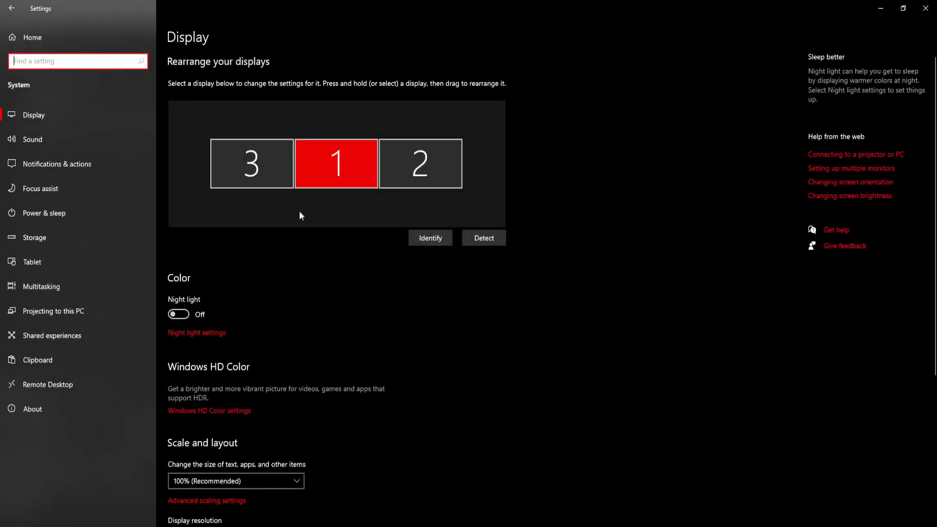
{"action": "left_click", "coordinate": [48, 115]}
{"action": "scroll", "coordinate": [345, 220], "scroll_direction": "down", "scroll_amount": 5}
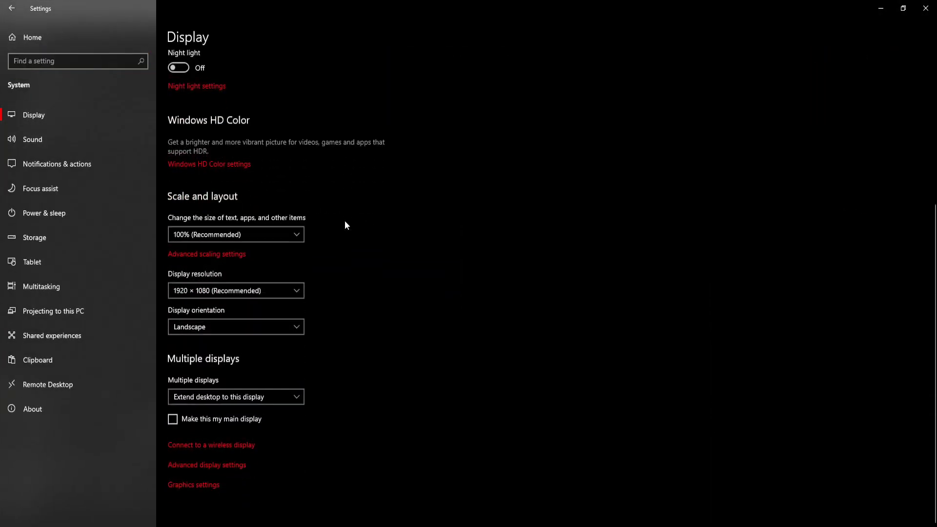
{"action": "left_click", "coordinate": [285, 327]}
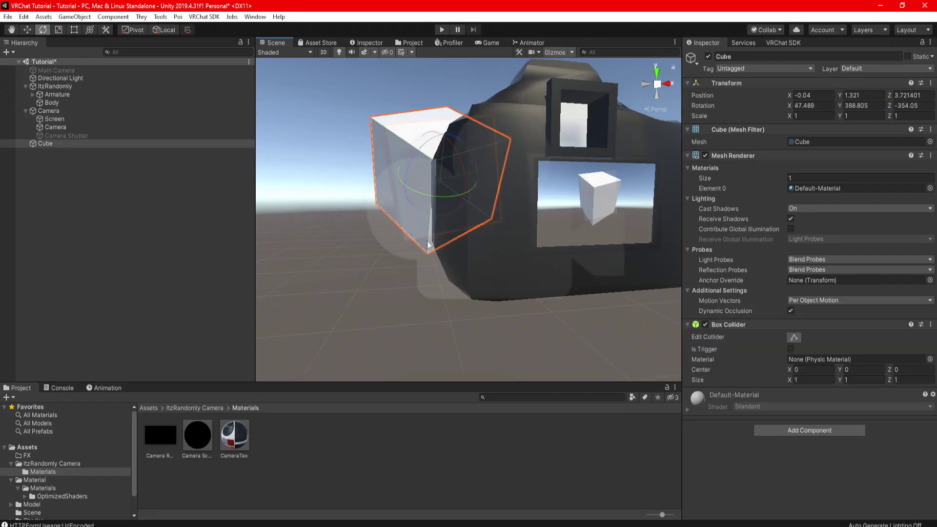
Shrink the camera prop to about 40 scale
{"action": "left_click_drag", "start_coordinate": [442, 229], "coordinate": [439, 226]}
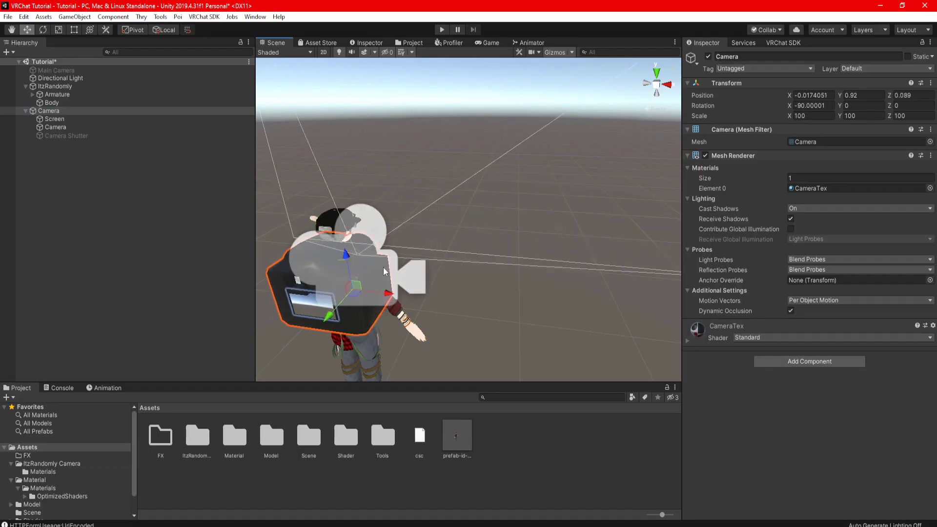
{"action": "left_click", "coordinate": [58, 29]}
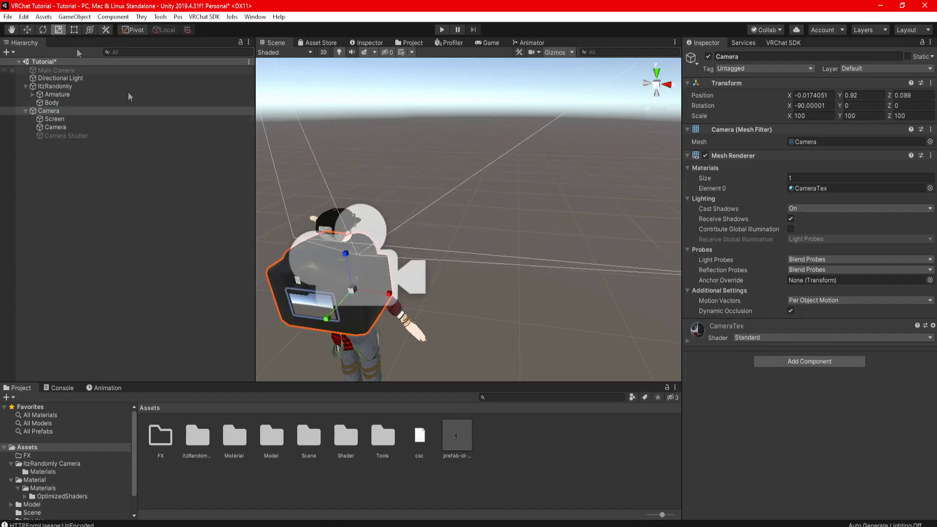
{"action": "left_click_drag", "start_coordinate": [351, 289], "coordinate": [433, 315]}
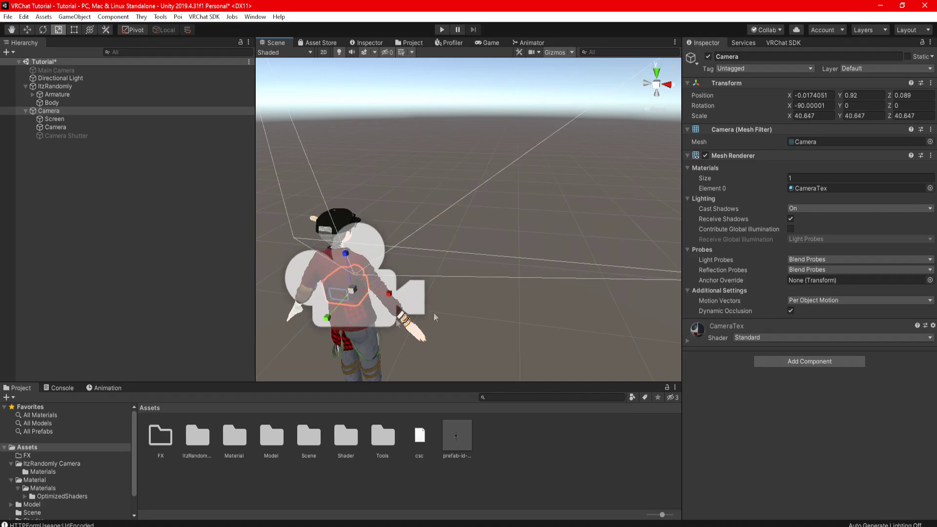
{"action": "right_click_drag", "start_coordinate": [434, 315], "coordinate": [294, 218]}
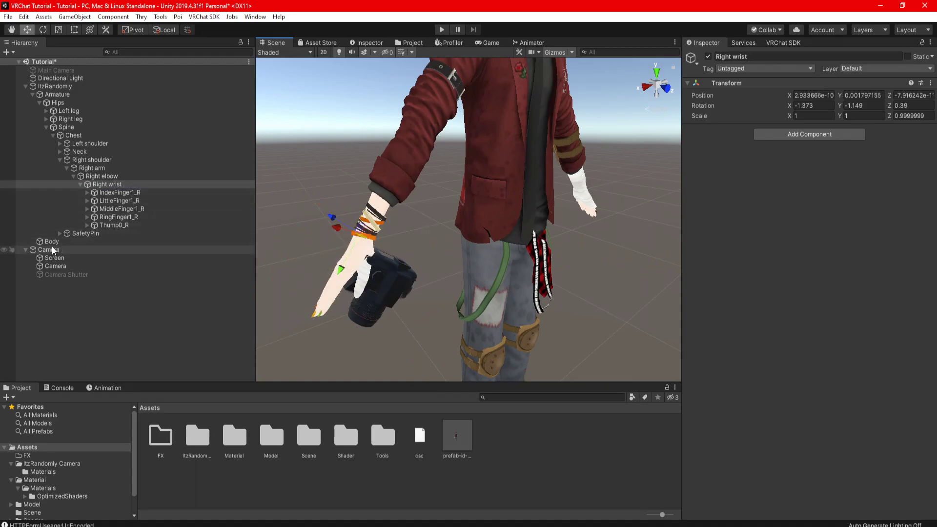
Parent the camera under Right wrist, disable it, and open the FX folder
{"action": "left_click_drag", "start_coordinate": [52, 251], "coordinate": [107, 184]}
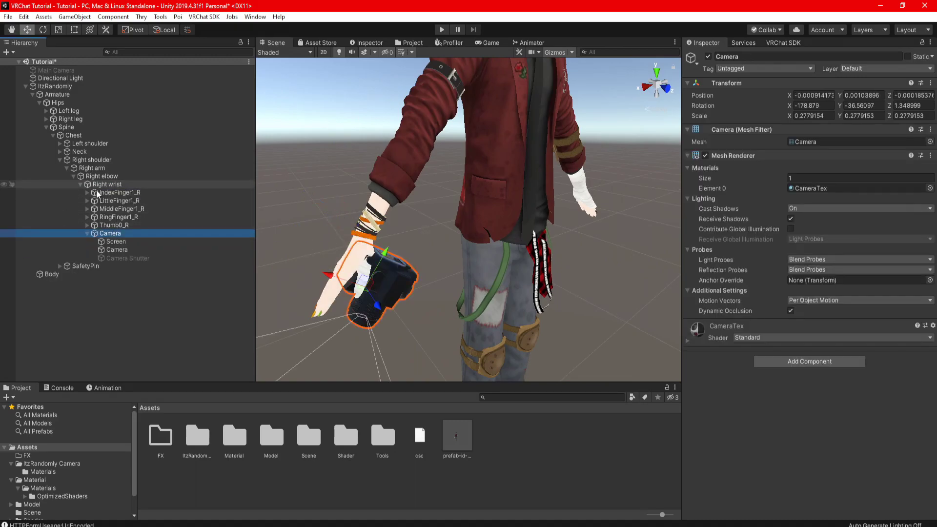
{"action": "left_click", "coordinate": [708, 57]}
{"action": "double_click", "coordinate": [160, 436]}
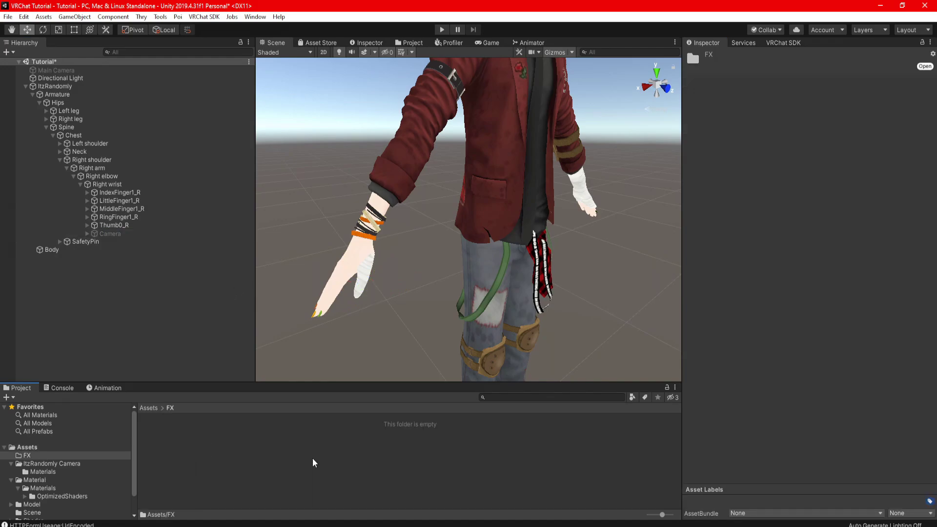
Create the CameraOn animation clip on ItzRandomly and record the Camera object as enabled
{"action": "left_click", "coordinate": [55, 87]}
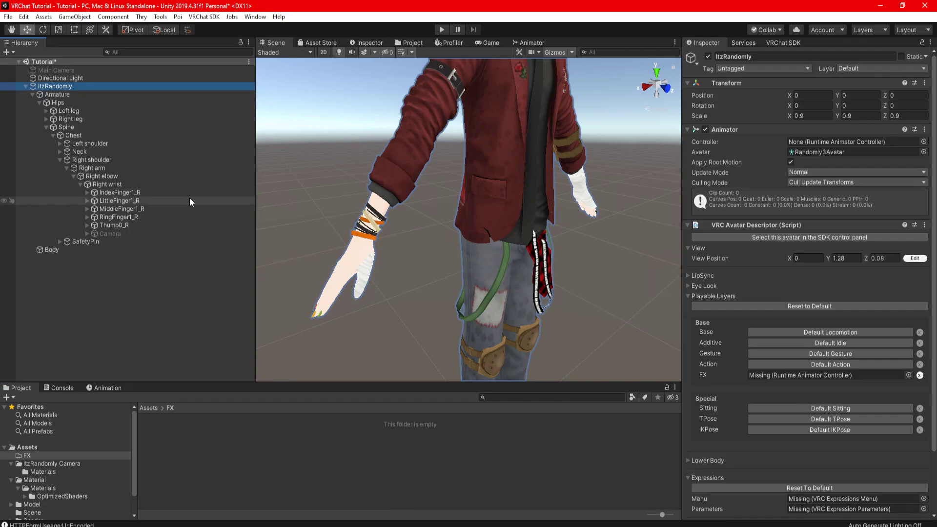
{"action": "left_click", "coordinate": [108, 388]}
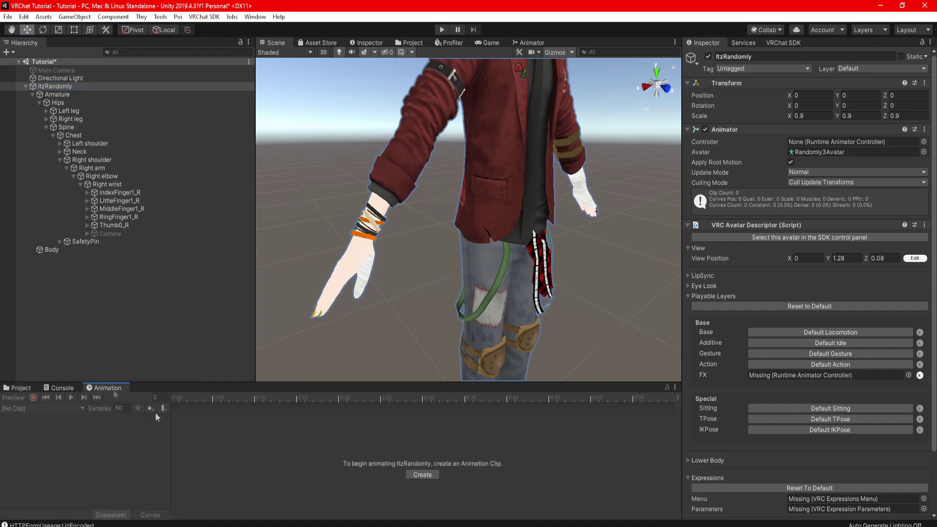
{"action": "left_click", "coordinate": [421, 475]}
{"action": "type", "text": "CameraOn"}
{"action": "left_click", "coordinate": [382, 280]}
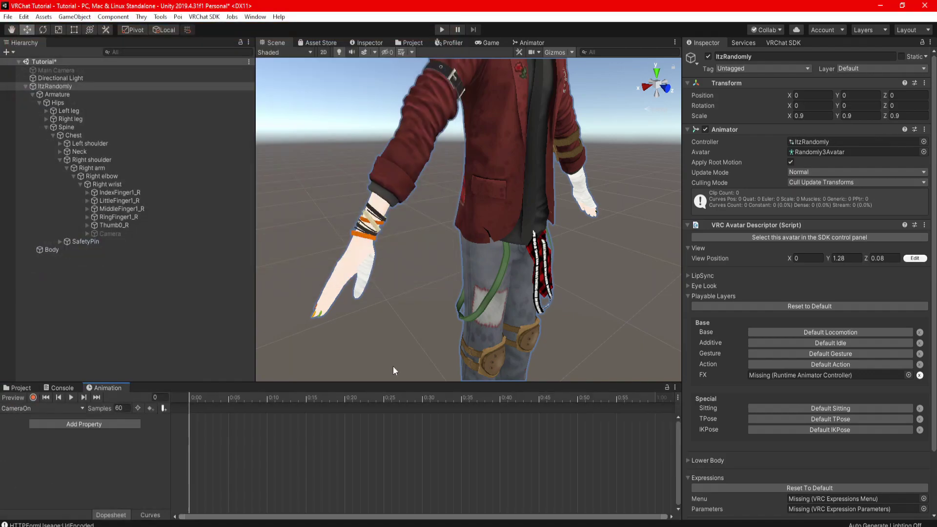
{"action": "left_click", "coordinate": [33, 397]}
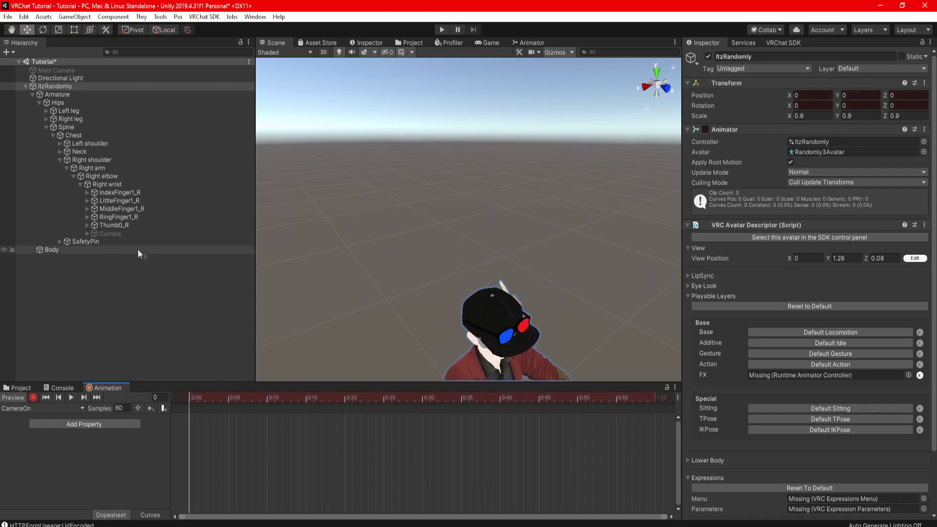
{"action": "left_click", "coordinate": [110, 233]}
{"action": "left_click", "coordinate": [708, 56]}
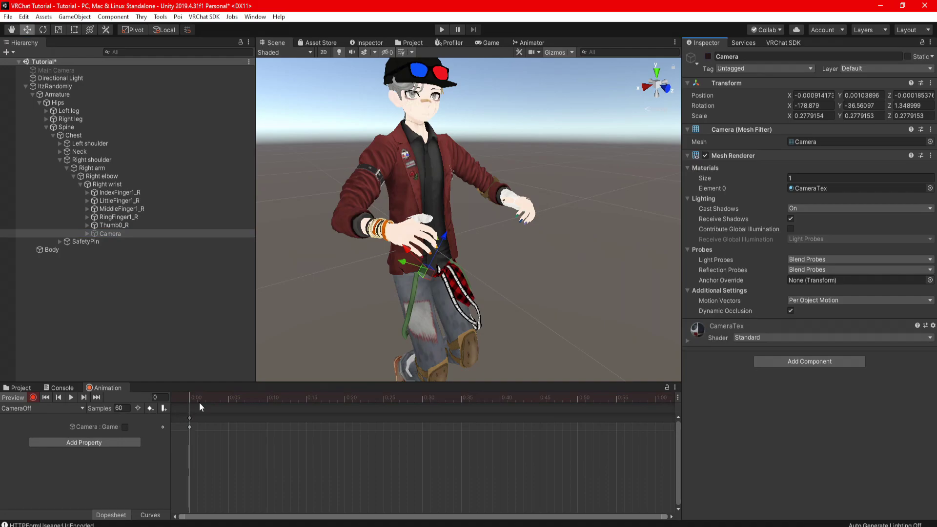
Key Camera Shutter enabled and the Camera component disabled in PhotoOn, then key frame 1 of PhotoOff
{"action": "left_click", "coordinate": [199, 402]}
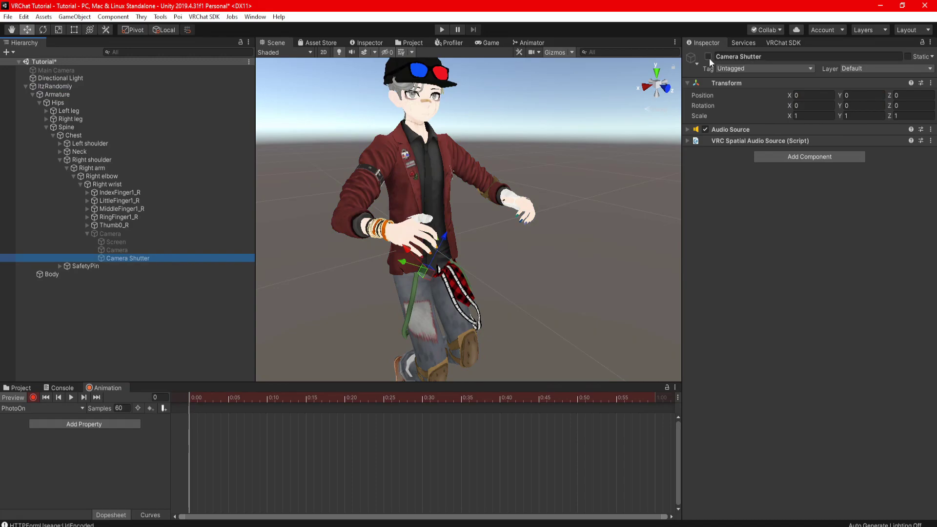
{"action": "left_click", "coordinate": [708, 56]}
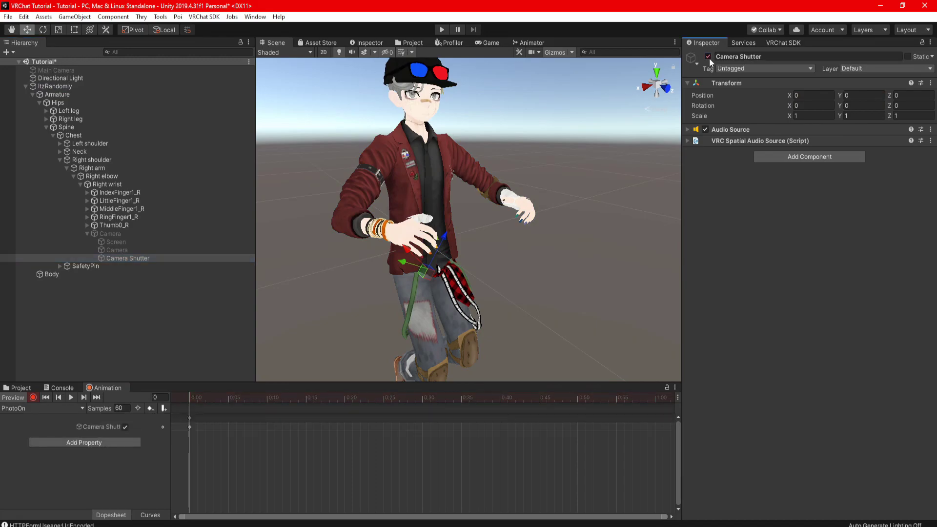
{"action": "left_click", "coordinate": [116, 249]}
{"action": "left_click", "coordinate": [705, 129]}
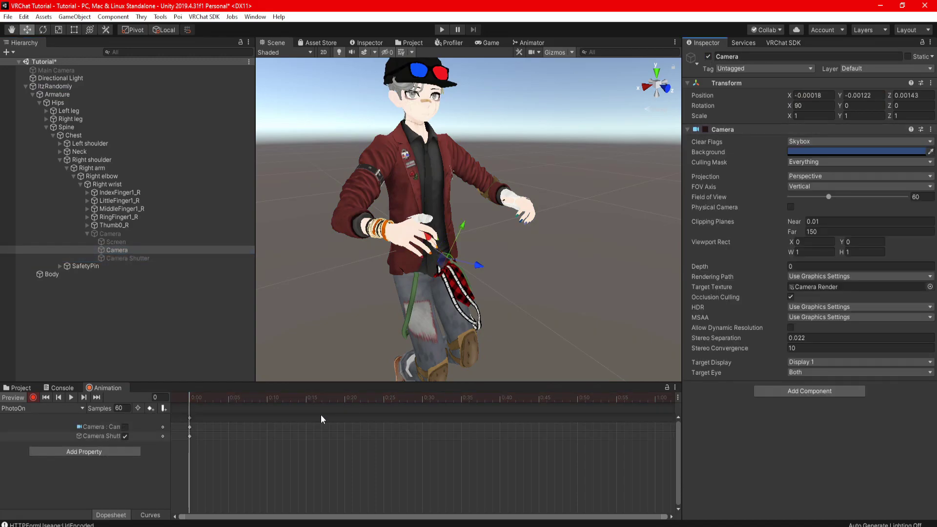
{"action": "left_click", "coordinate": [194, 395]}
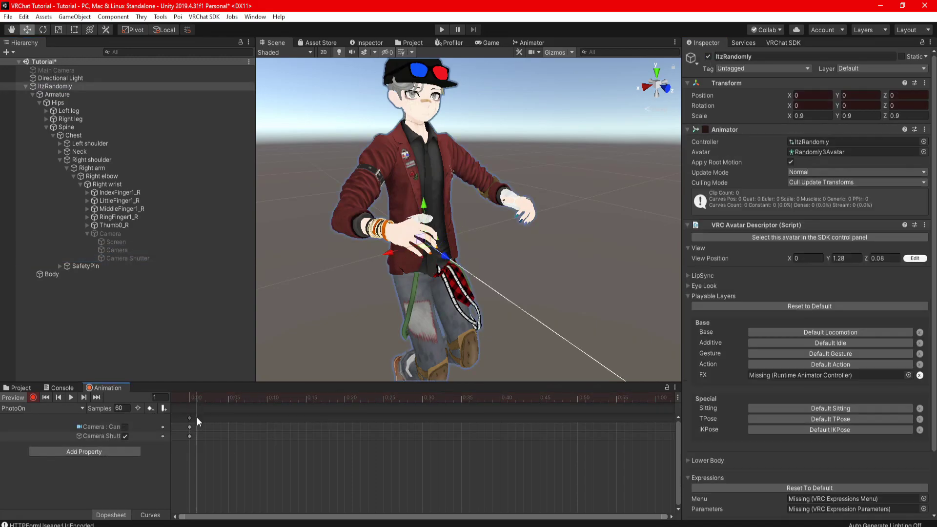
{"action": "left_click", "coordinate": [67, 407]}
{"action": "left_click", "coordinate": [49, 400]}
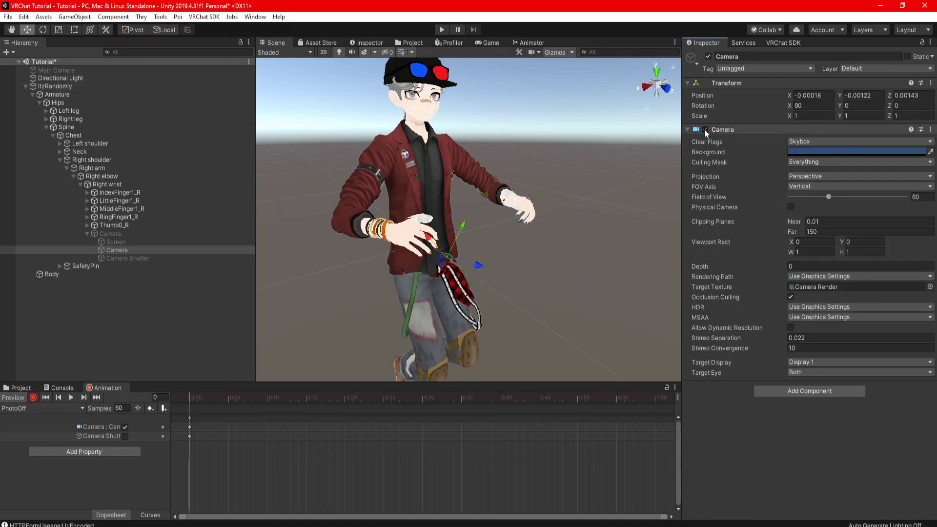
{"action": "left_click", "coordinate": [197, 398]}
{"action": "double_click", "coordinate": [195, 418]}
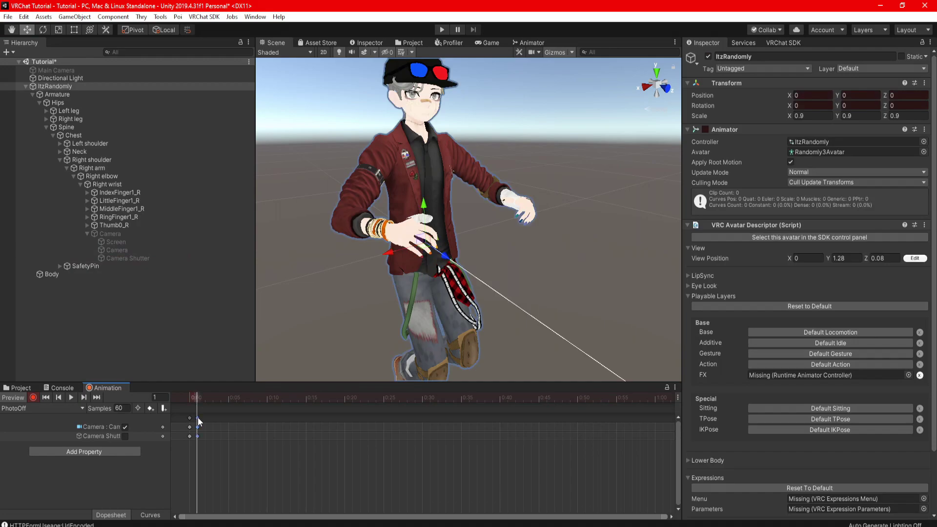
Stop recording, delete all states in the FX controller, and add Camera and Photo Bool parameters
{"action": "left_click", "coordinate": [32, 398]}
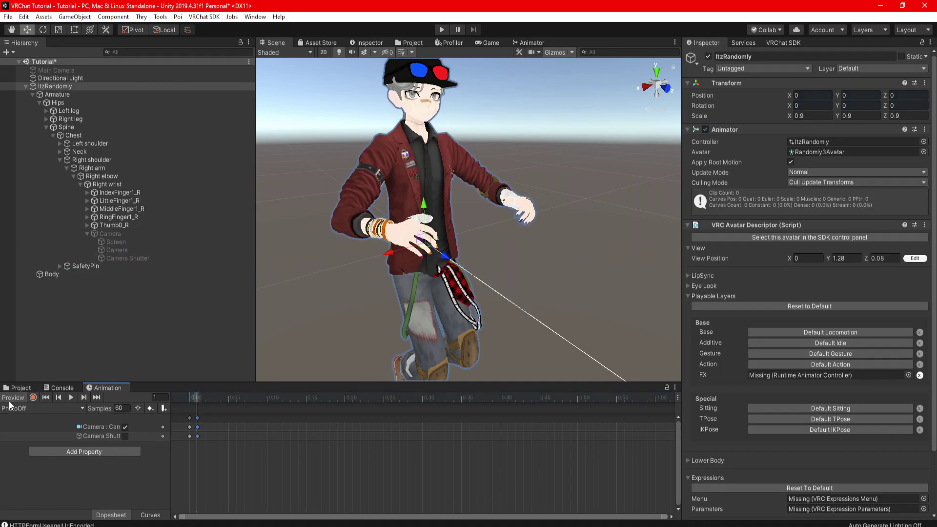
{"action": "left_click", "coordinate": [10, 398]}
{"action": "left_click", "coordinate": [19, 388]}
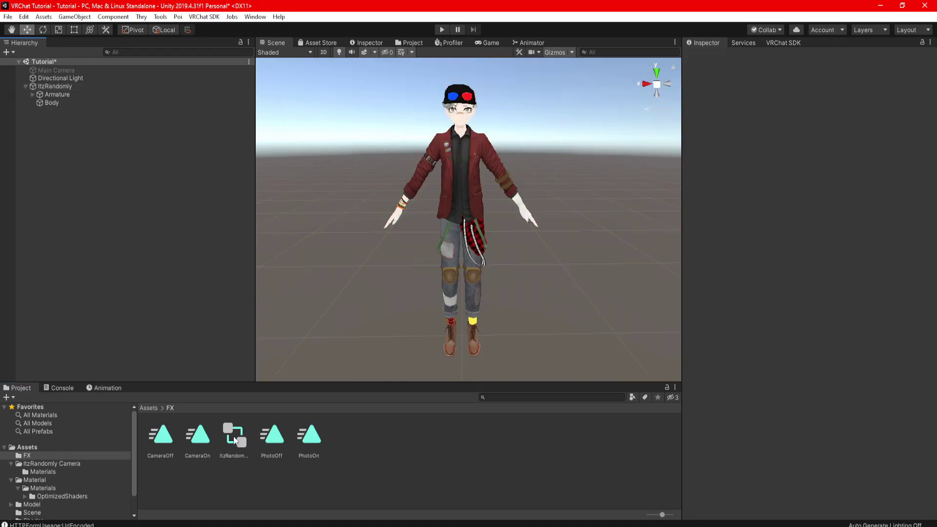
{"action": "double_click", "coordinate": [235, 440]}
{"action": "right_click", "coordinate": [596, 223]}
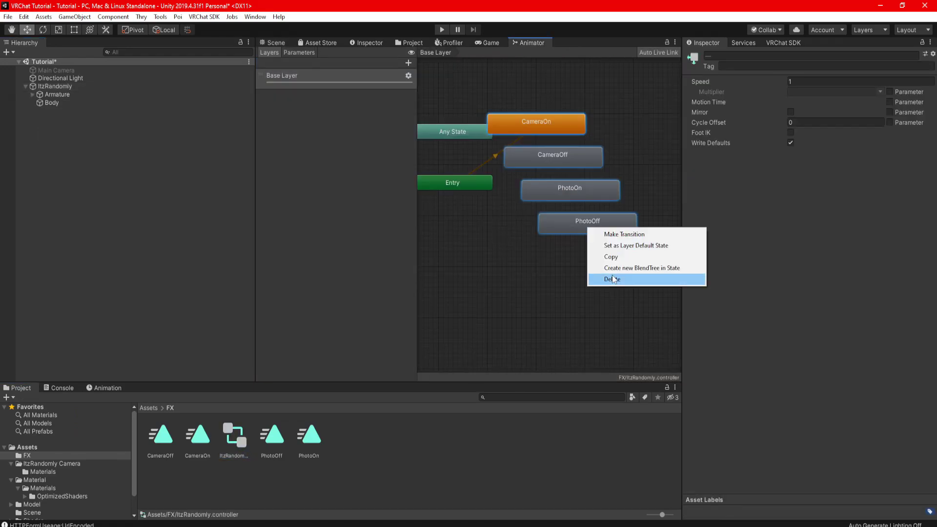
{"action": "left_click", "coordinate": [614, 278]}
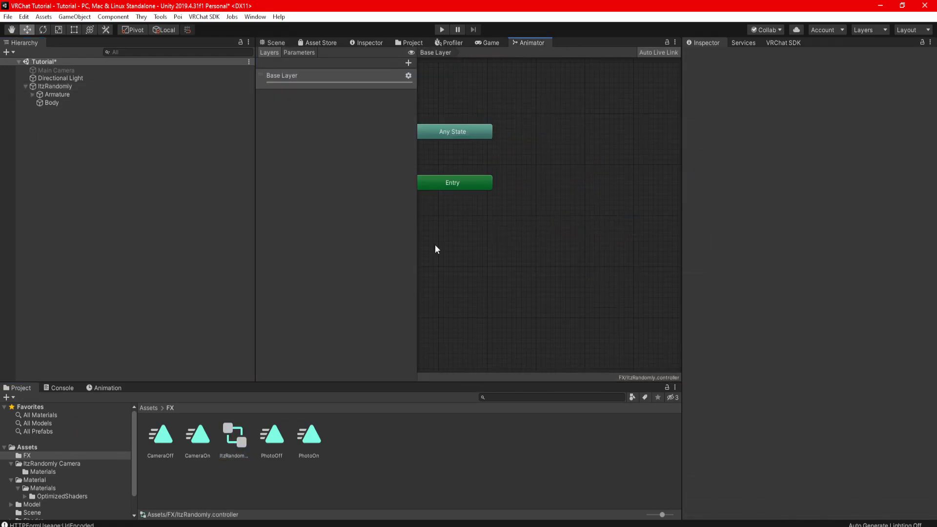
{"action": "left_click", "coordinate": [294, 51]}
{"action": "key", "text": "Return"}
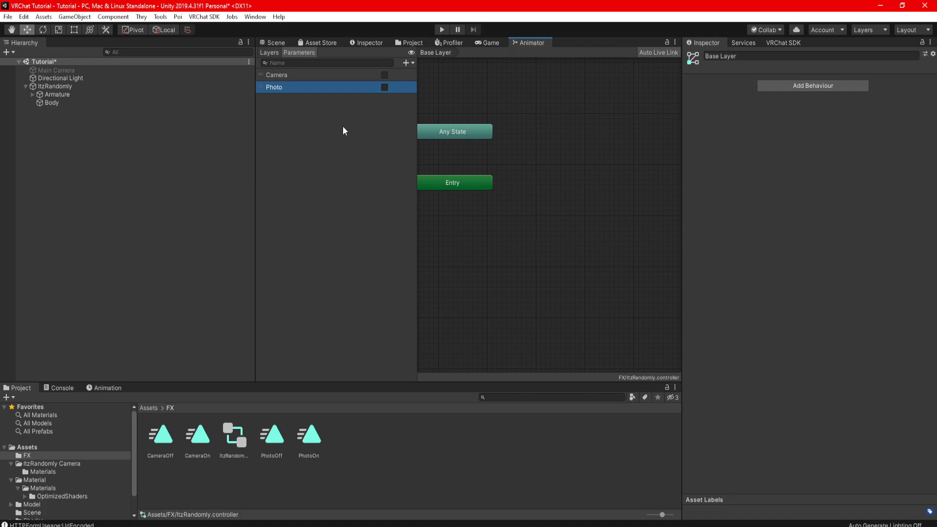
Add a Photo layer with PhotoOff as its default state and a PhotoOn state
{"action": "left_click", "coordinate": [270, 52]}
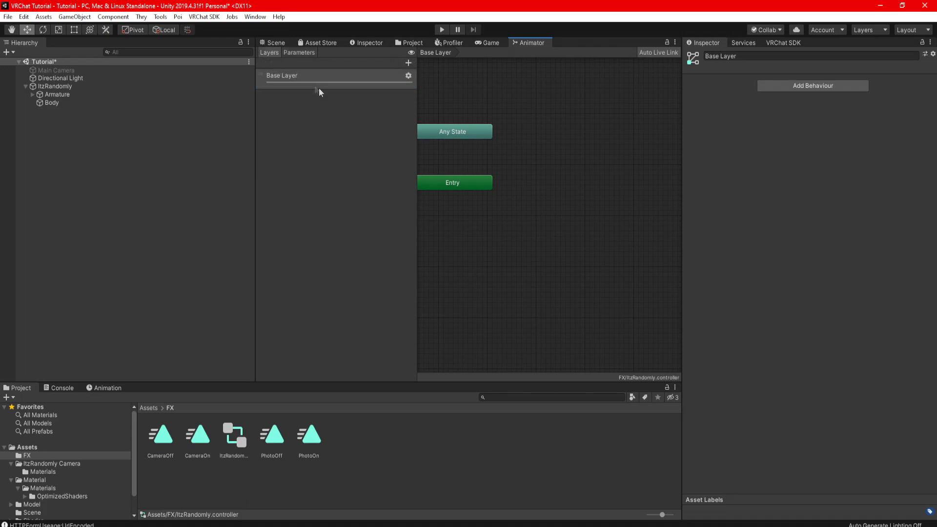
{"action": "left_click", "coordinate": [408, 63]}
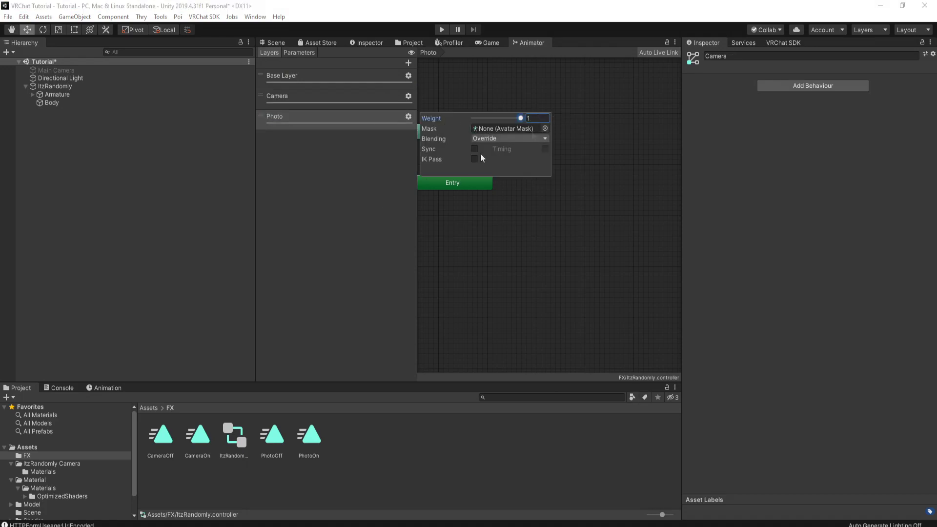
{"action": "left_click", "coordinate": [370, 179]}
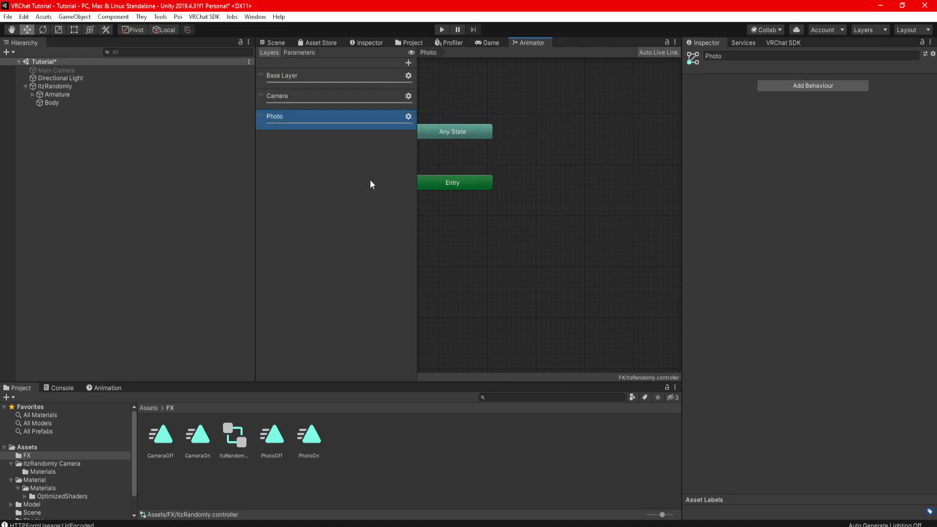
{"action": "left_click_drag", "start_coordinate": [522, 177], "coordinate": [526, 175]}
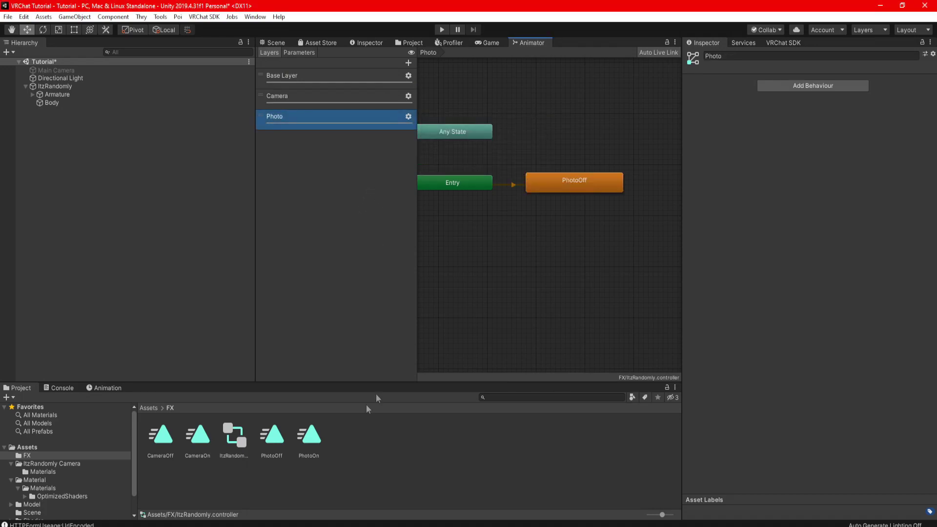
{"action": "left_click_drag", "start_coordinate": [313, 438], "coordinate": [546, 212]}
Make a PhotoOff-to-PhotoOn transition with Has Exit Time off and duration 0
{"action": "right_click", "coordinate": [588, 185]}
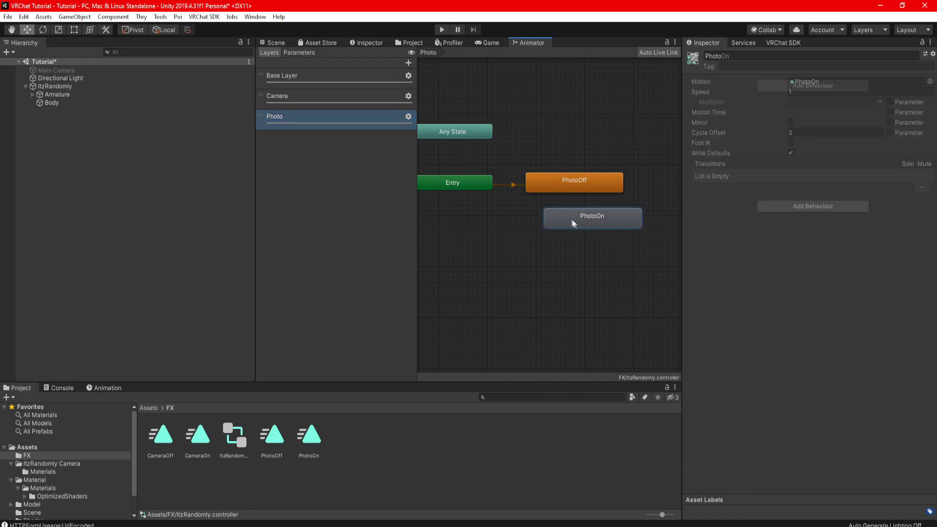
{"action": "left_click", "coordinate": [588, 184]}
{"action": "left_click", "coordinate": [578, 217]}
{"action": "left_click", "coordinate": [698, 176]}
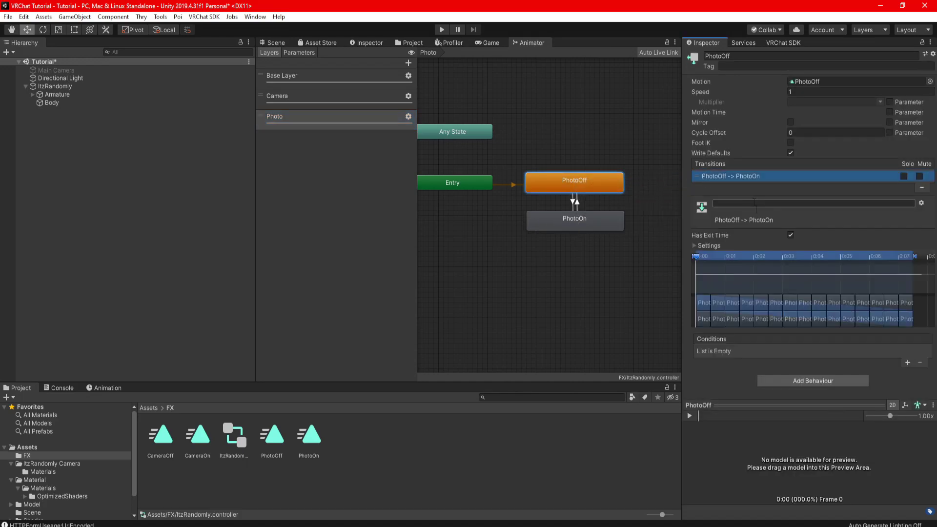
{"action": "left_click", "coordinate": [697, 247]}
{"action": "left_click", "coordinate": [791, 236]}
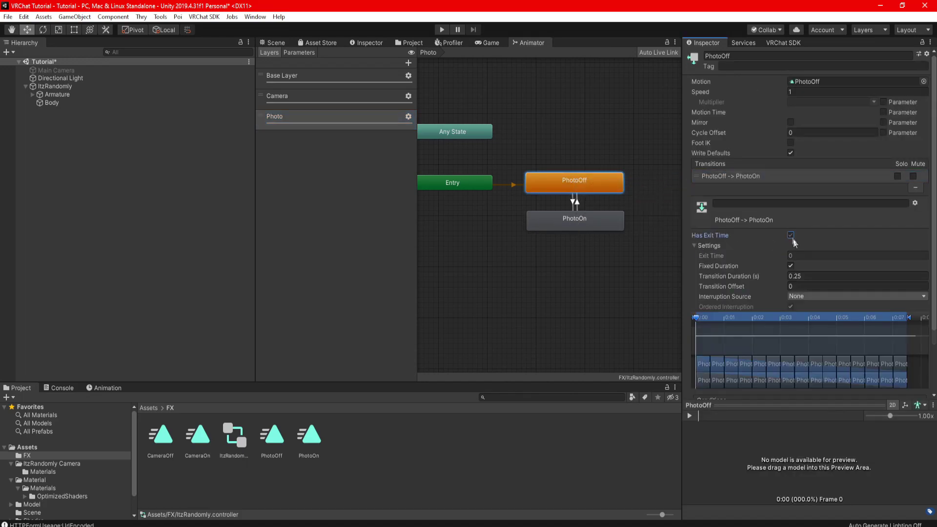
{"action": "left_click", "coordinate": [798, 276]}
{"action": "type", "text": "0"}
Add Photo conditions to the transitions, requiring Photo false for the return
{"action": "scroll", "coordinate": [805, 293], "scroll_direction": "down", "scroll_amount": 3}
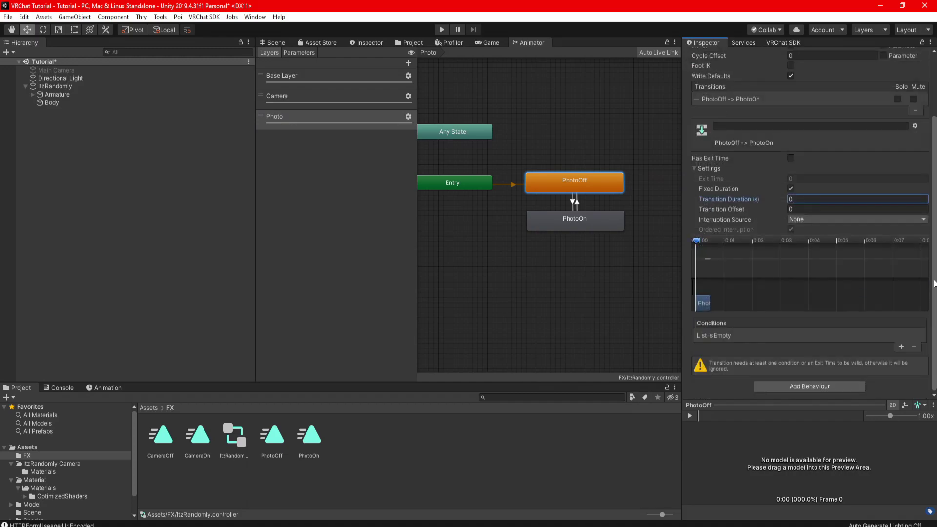
{"action": "left_click", "coordinate": [901, 368]}
{"action": "left_click", "coordinate": [756, 357]}
{"action": "left_click", "coordinate": [764, 398]}
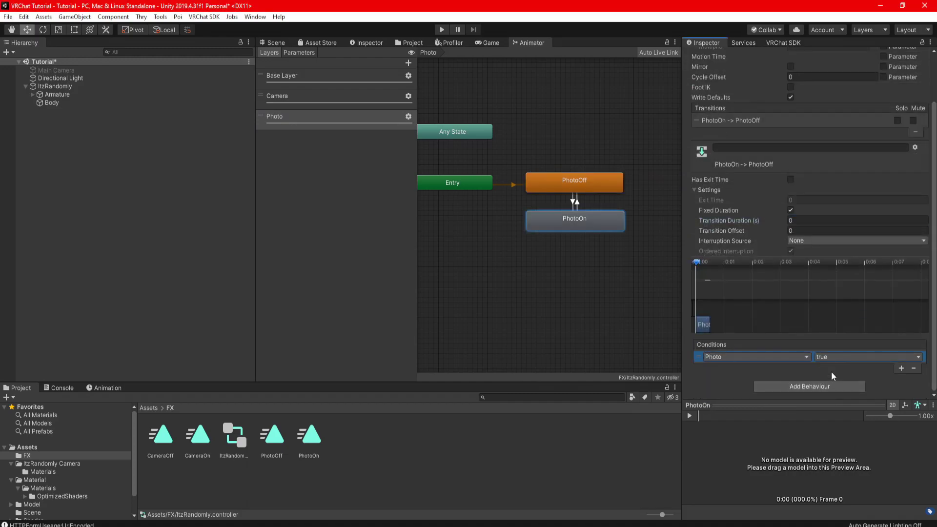
{"action": "left_click", "coordinate": [831, 356]}
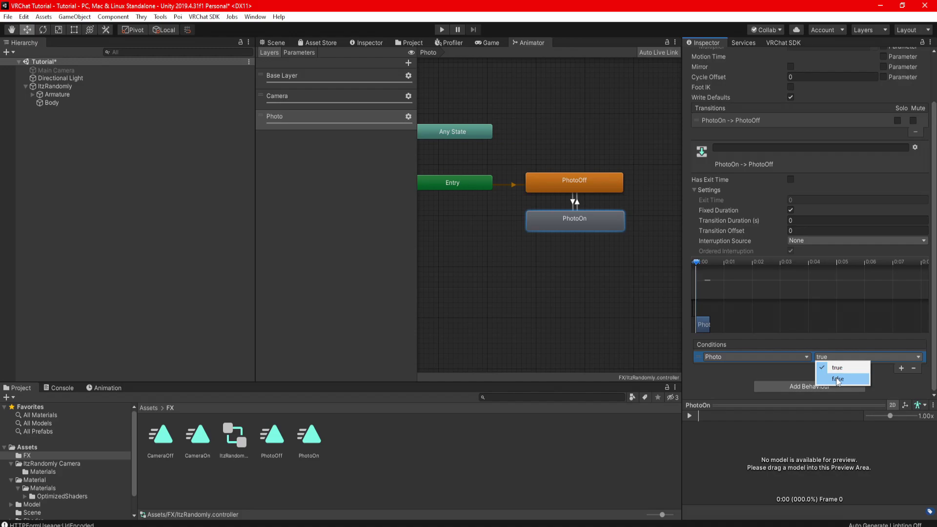
{"action": "left_click", "coordinate": [838, 380]}
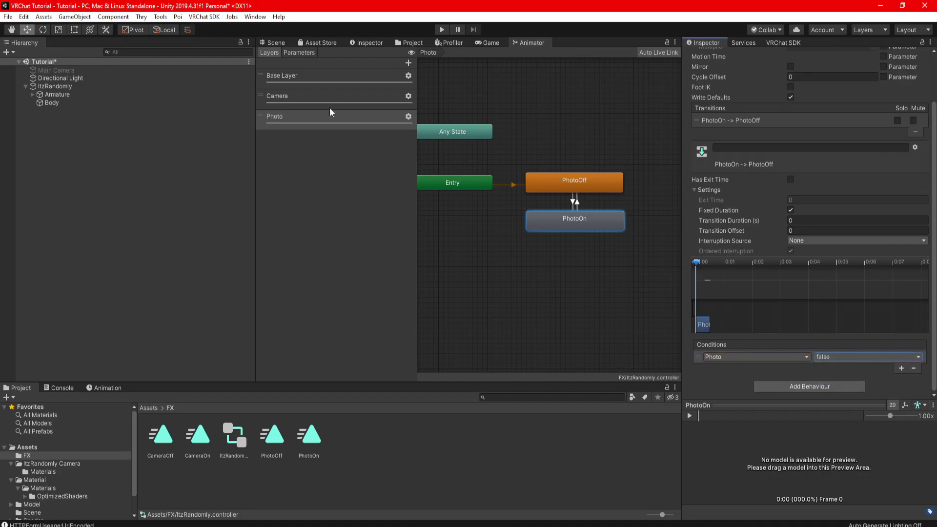
Add CameraOff and CameraOn states to the Camera layer and disable looping on PhotoOn
{"action": "left_click", "coordinate": [315, 101]}
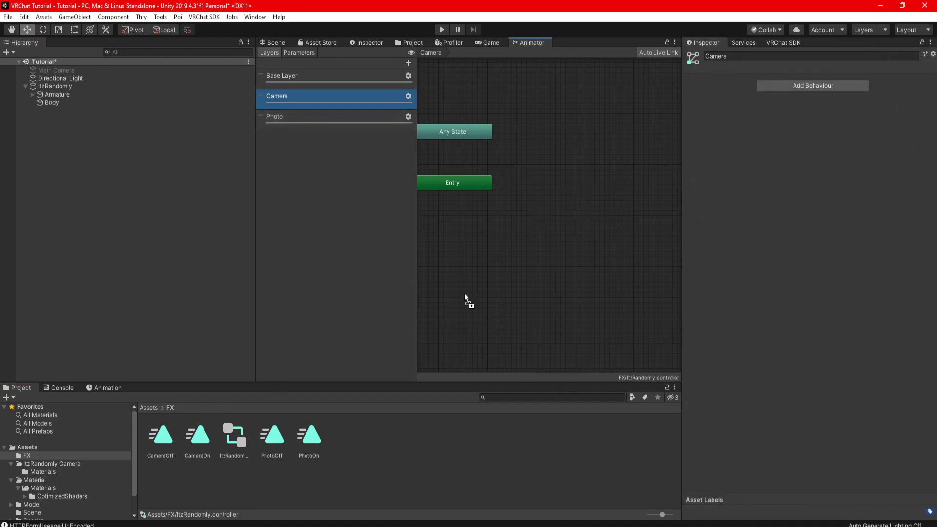
{"action": "left_click_drag", "start_coordinate": [464, 297], "coordinate": [516, 186]}
{"action": "left_click", "coordinate": [310, 442]}
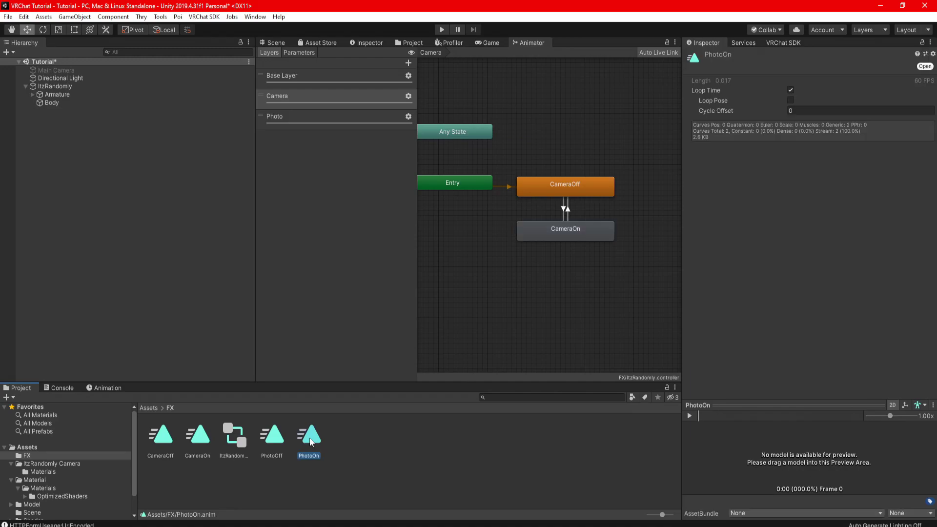
{"action": "left_click", "coordinate": [791, 91]}
Assign the ItzRandomly FX controller to the Avatar Descriptor's FX slot
{"action": "left_click", "coordinate": [275, 42]}
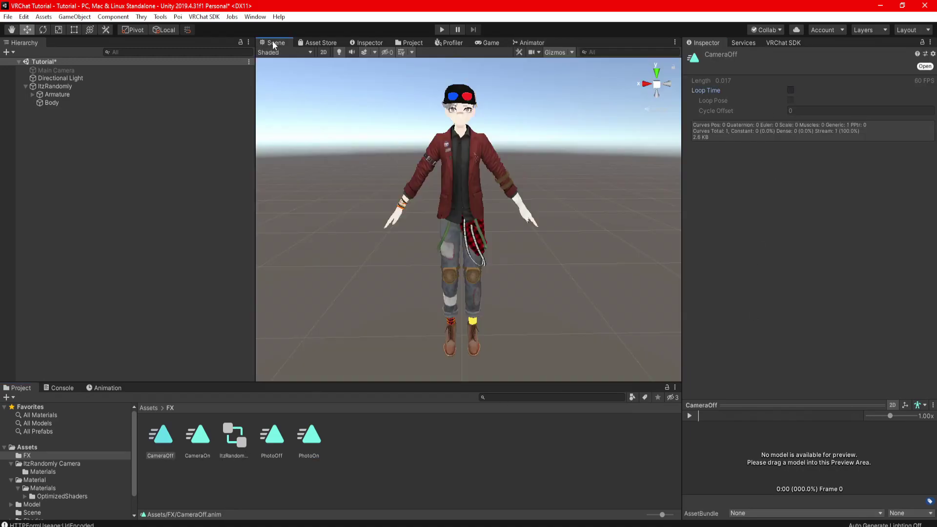
{"action": "left_click", "coordinate": [55, 86]}
{"action": "left_click_drag", "start_coordinate": [234, 437], "coordinate": [772, 378]}
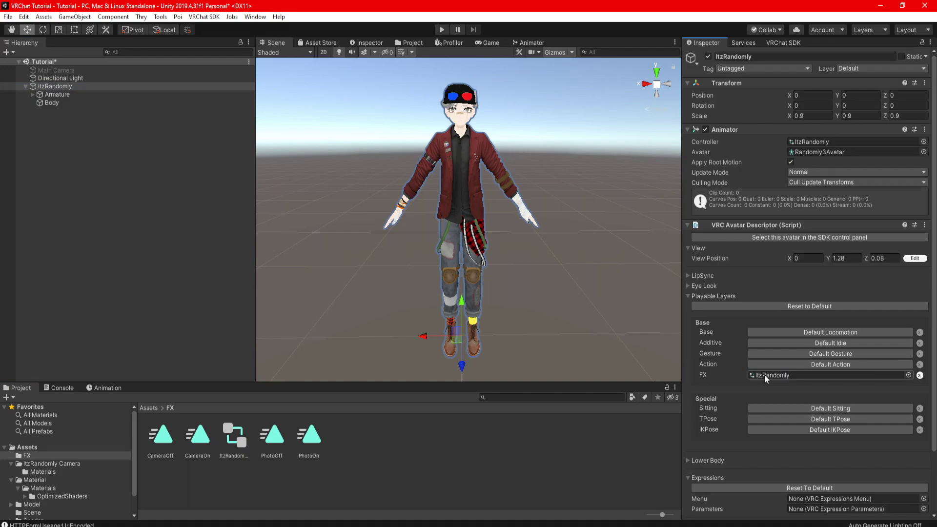
Create a VRChat Expression Parameters asset in the FX folder
{"action": "right_click", "coordinate": [368, 446]}
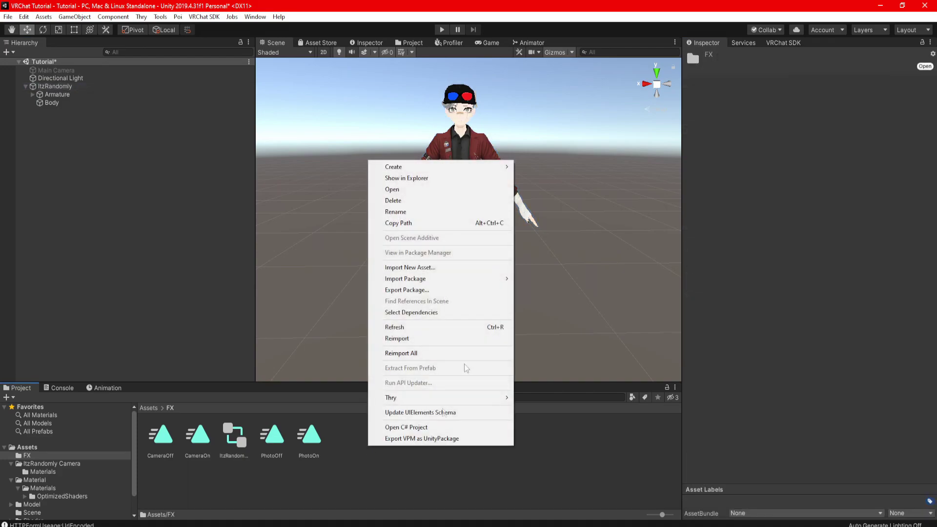
{"action": "mouse_move", "coordinate": [405, 167]}
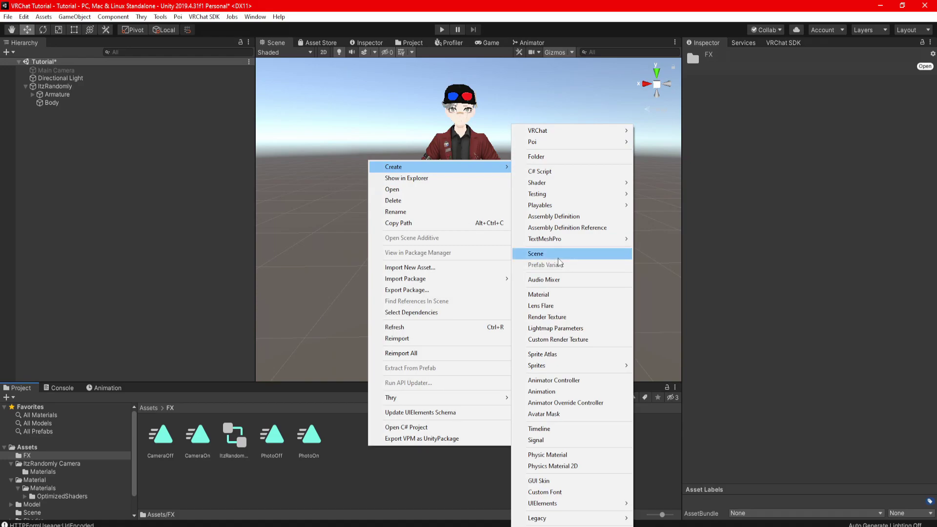
{"action": "mouse_move", "coordinate": [563, 132]}
{"action": "mouse_move", "coordinate": [664, 132]}
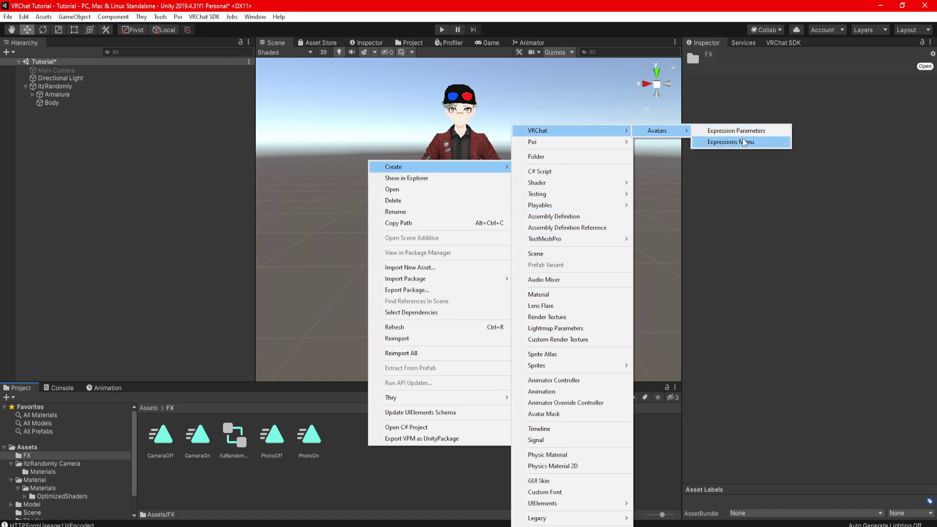
{"action": "left_click", "coordinate": [736, 131]}
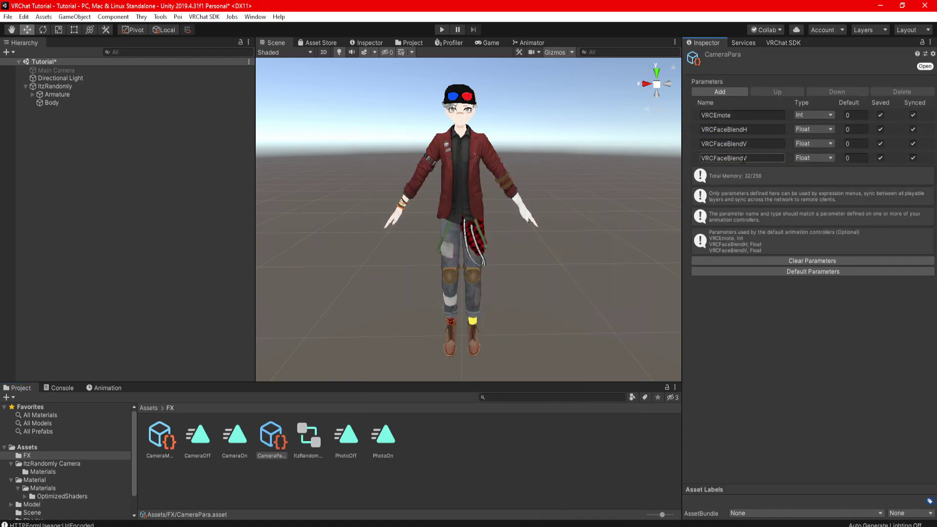
Set the Camera parameter to Bool and assign CameraMenu as the avatar's expressions menu
{"action": "left_click", "coordinate": [814, 158]}
{"action": "left_click", "coordinate": [805, 186]}
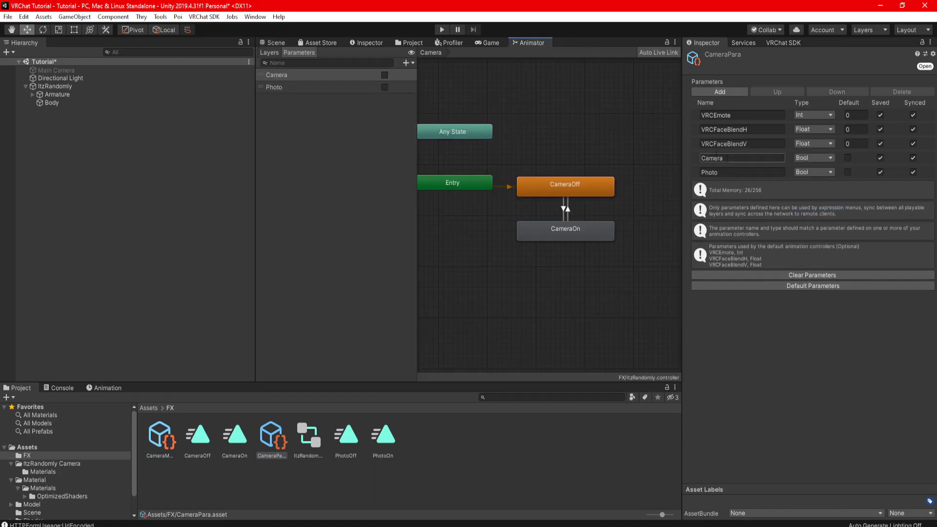
{"action": "left_click", "coordinate": [702, 160]}
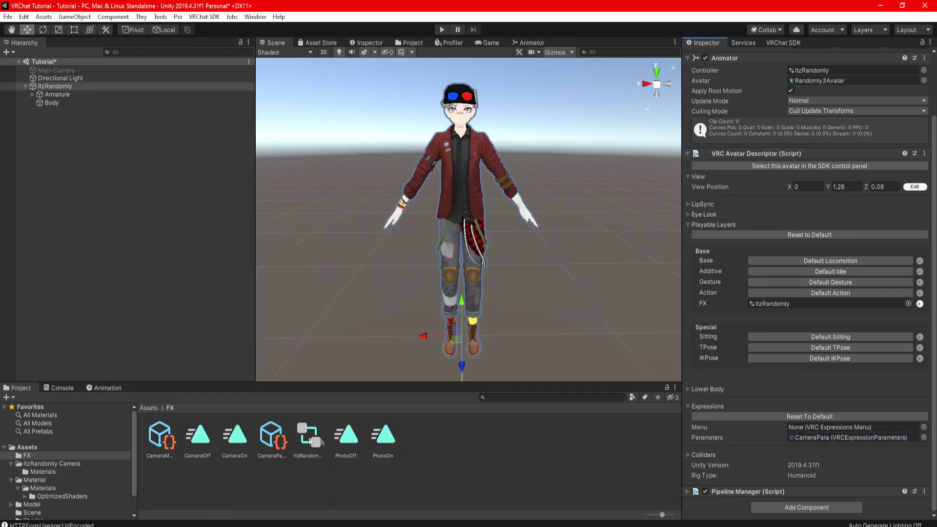
{"action": "left_click_drag", "start_coordinate": [161, 437], "coordinate": [835, 430]}
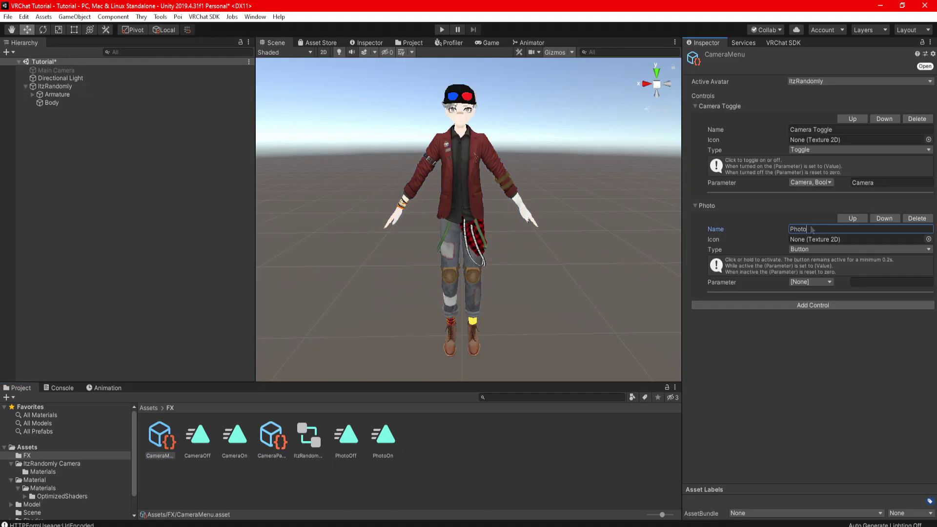
Make the Photo control a Toggle and set the avatar's Animator Controller to None
{"action": "left_click", "coordinate": [814, 249]}
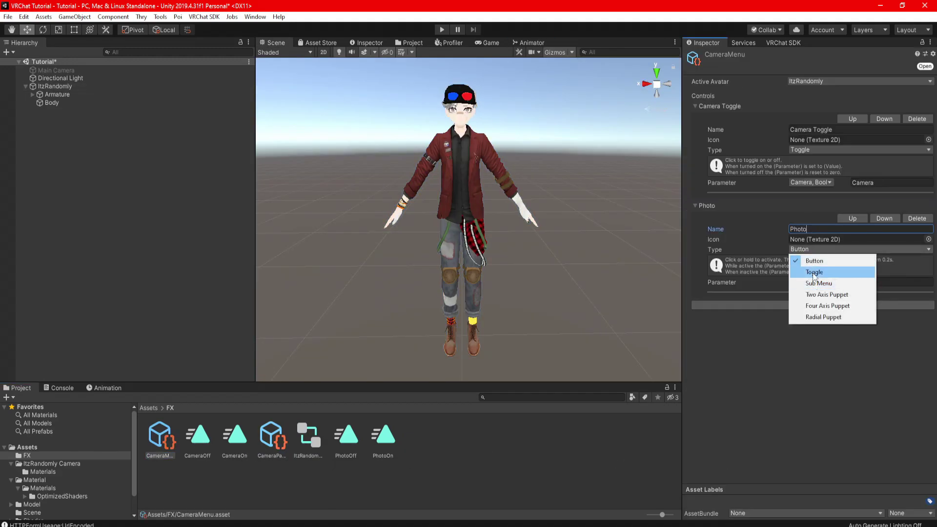
{"action": "left_click", "coordinate": [810, 270]}
{"action": "left_click", "coordinate": [811, 282]}
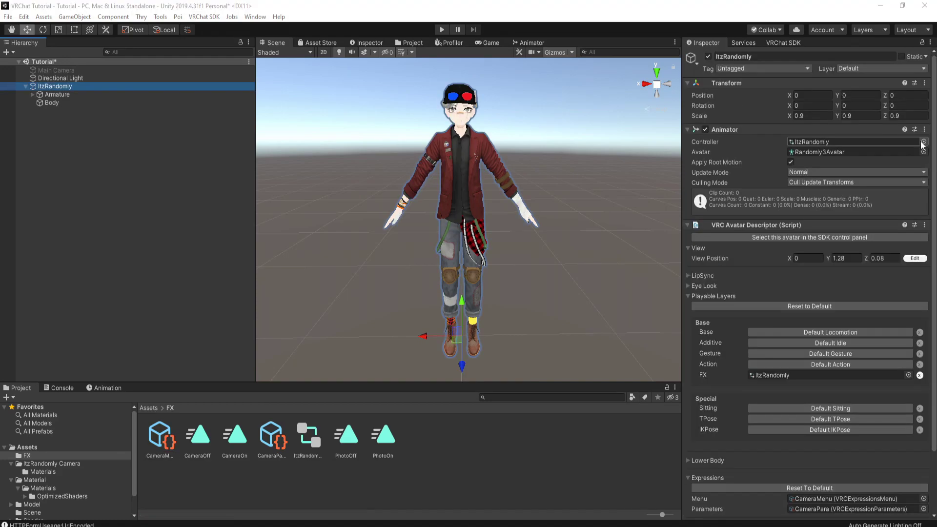
{"action": "left_click", "coordinate": [924, 141]}
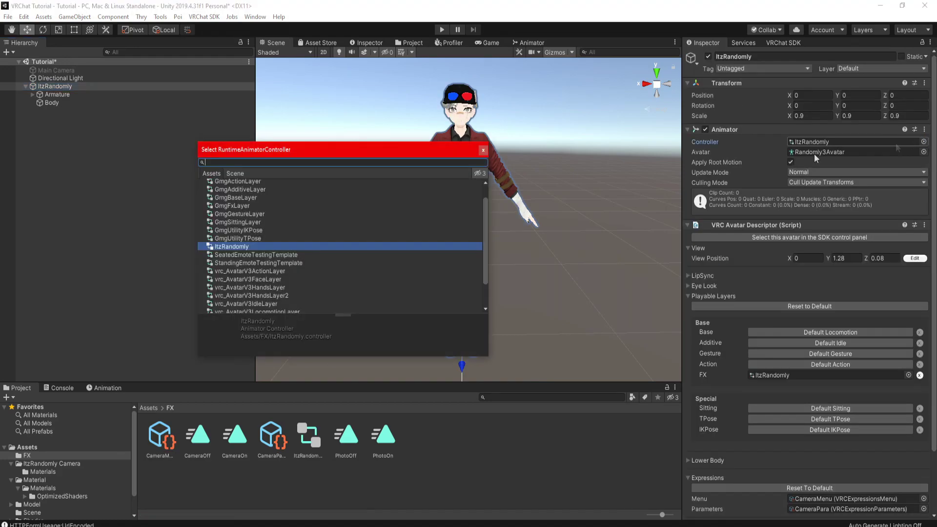
{"action": "left_click", "coordinate": [236, 183]}
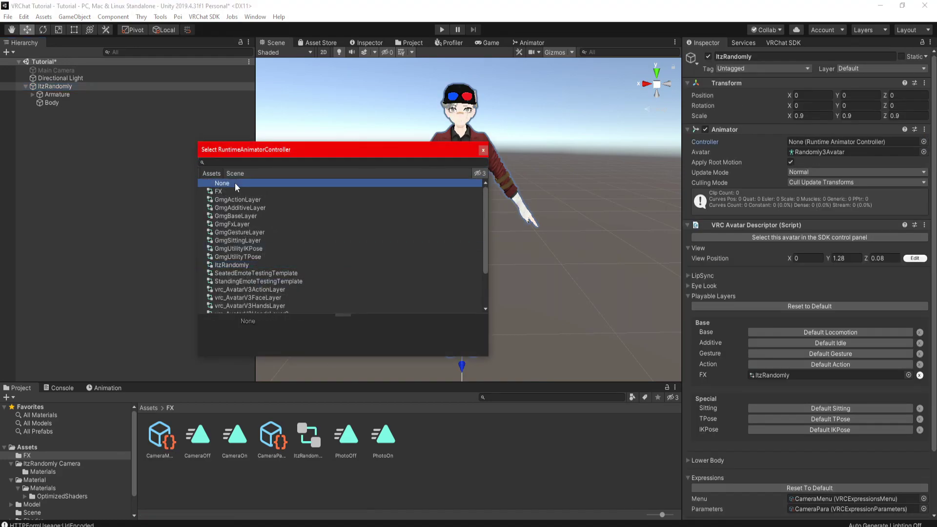
{"action": "left_click", "coordinate": [483, 150]}
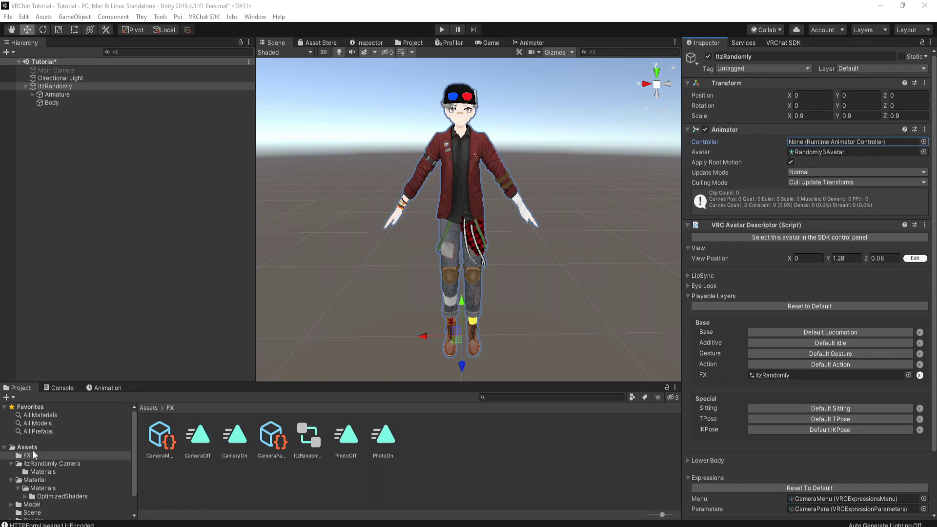
Create a 3D plane and scale it slightly in depth
{"action": "left_click", "coordinate": [189, 322]}
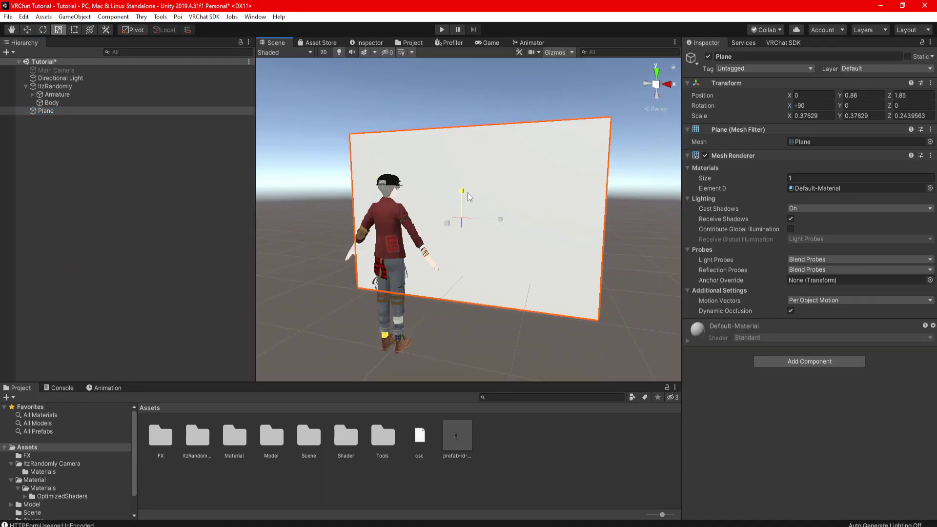
{"action": "left_click_drag", "start_coordinate": [468, 192], "coordinate": [469, 194]}
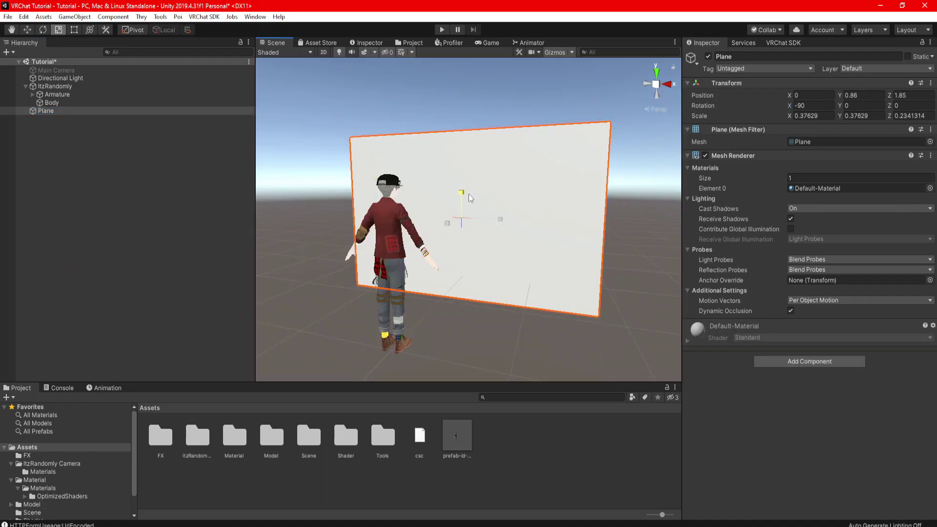
{"action": "left_click", "coordinate": [27, 30]}
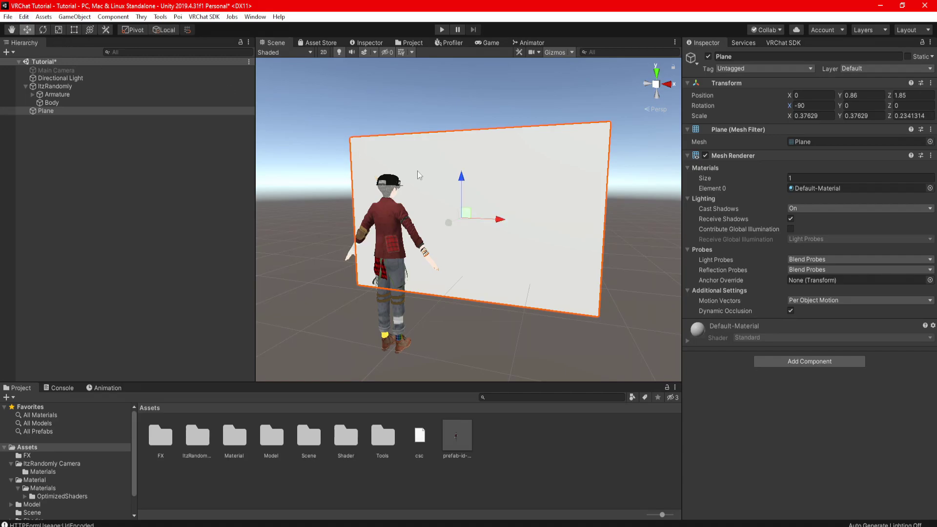
Paste a copy as the Show Hand plane and place it at the left wrist
{"action": "right_click", "coordinate": [76, 126]}
{"action": "left_click", "coordinate": [88, 145]}
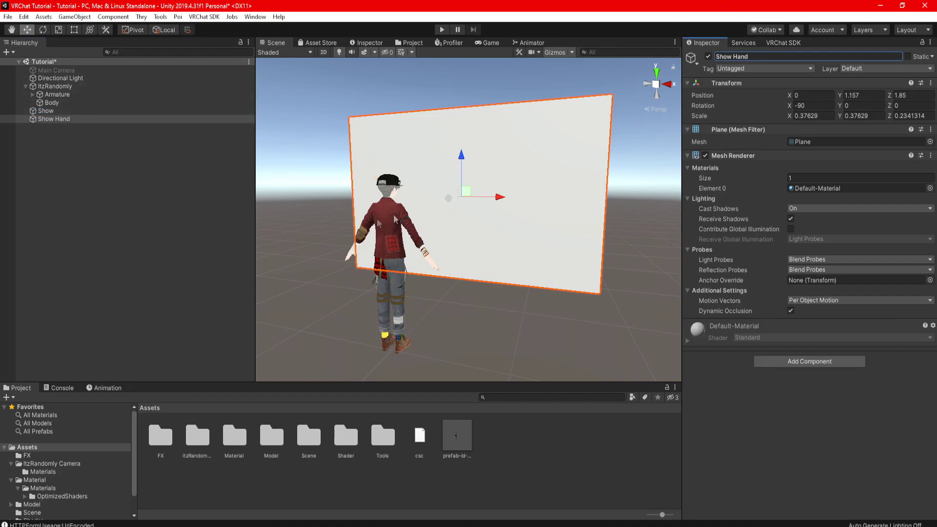
{"action": "key", "text": "f"}
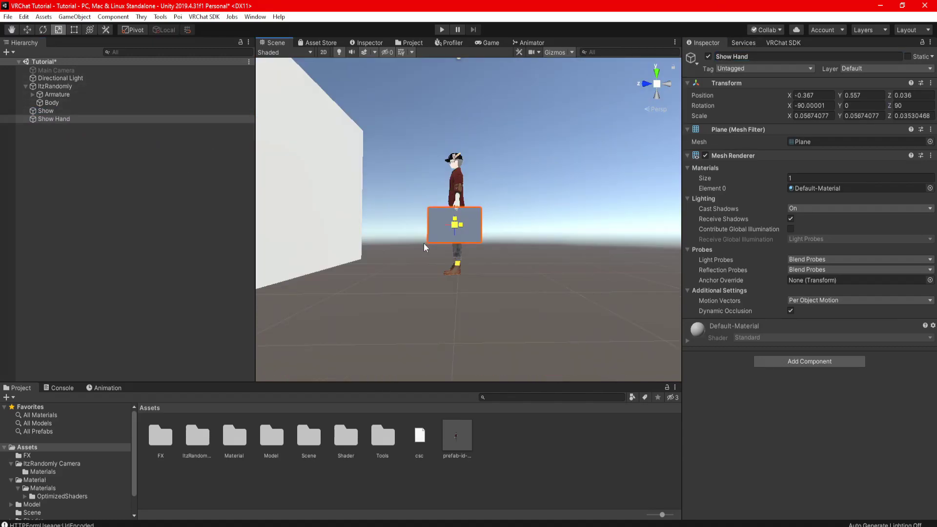
{"action": "scroll", "coordinate": [422, 244], "scroll_direction": "up", "scroll_amount": 5}
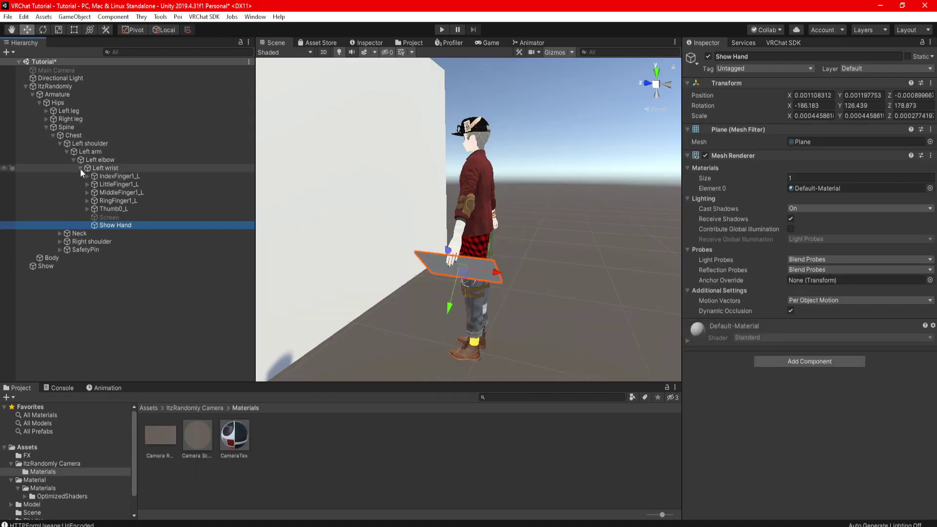
{"action": "left_click", "coordinate": [80, 168]}
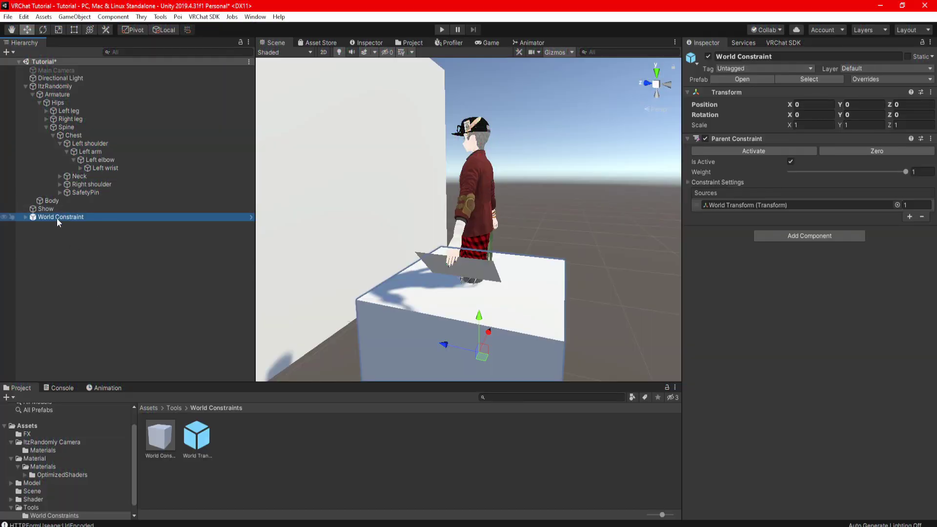
Parent World Constraint under ItzRandomly and unpack the prefab completely
{"action": "left_click_drag", "start_coordinate": [57, 218], "coordinate": [49, 87]}
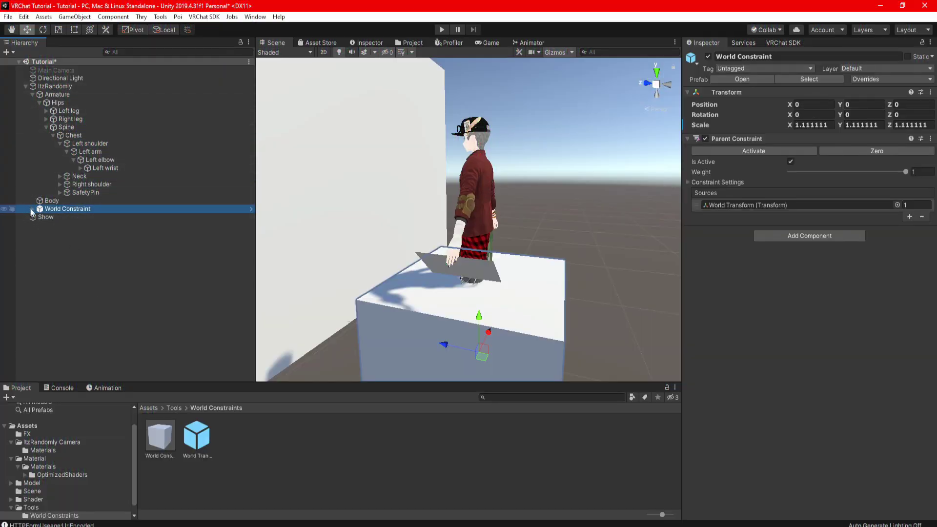
{"action": "left_click", "coordinate": [32, 209]}
{"action": "right_click", "coordinate": [56, 209]}
{"action": "left_click", "coordinate": [110, 335]}
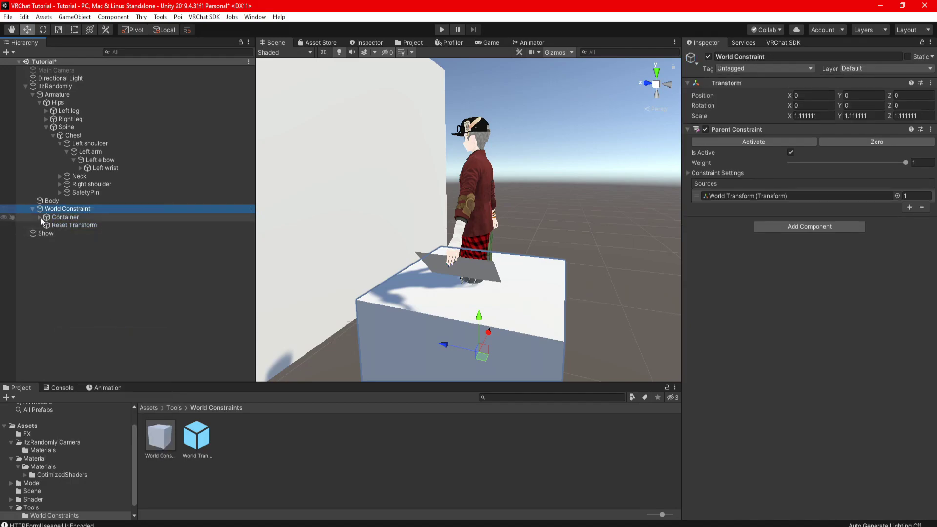
Move Reset Transform out beside it, delete the Container's Cube, and put Show inside Container
{"action": "left_click_drag", "start_coordinate": [54, 223], "coordinate": [49, 86]}
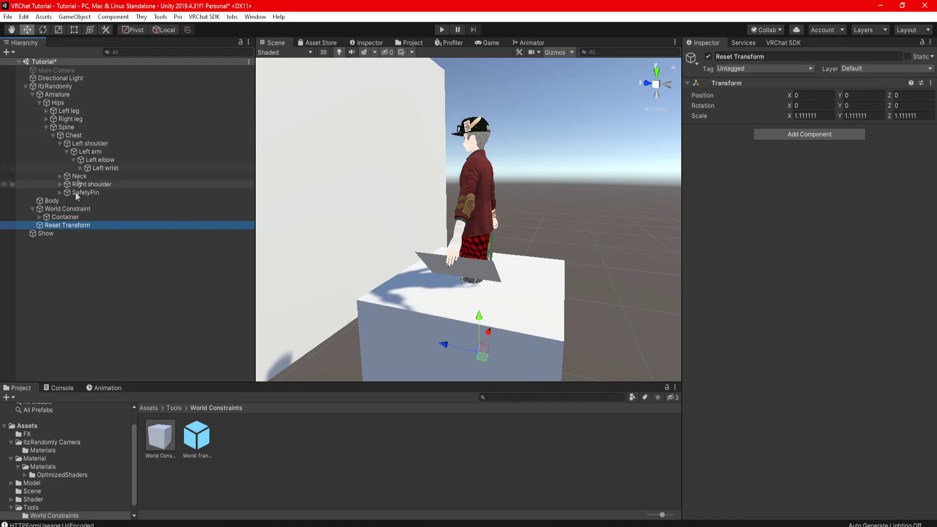
{"action": "left_click", "coordinate": [40, 216]}
{"action": "right_click", "coordinate": [55, 225]}
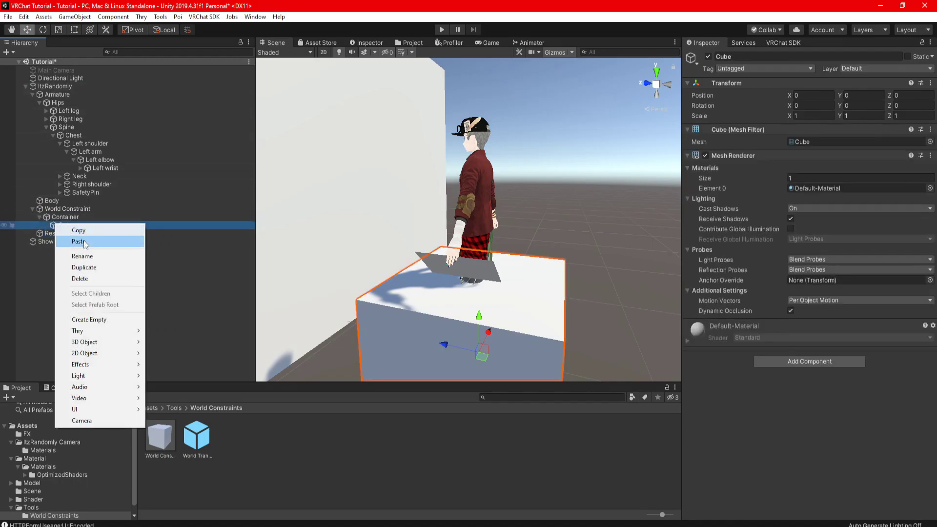
{"action": "left_click", "coordinate": [81, 278]}
{"action": "left_click_drag", "start_coordinate": [42, 232], "coordinate": [61, 217]}
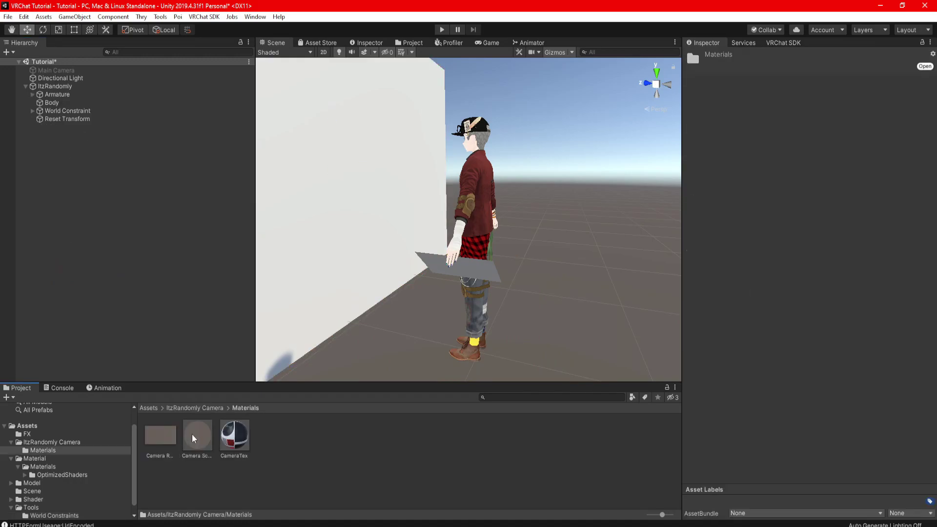
Apply the Camera Screen material to the Show Hand plane and rotate it to a new angle
{"action": "left_click_drag", "start_coordinate": [197, 435], "coordinate": [288, 297]}
{"action": "left_click_drag", "start_coordinate": [374, 319], "coordinate": [425, 266]}
{"action": "right_click_drag", "start_coordinate": [425, 266], "coordinate": [422, 266]}
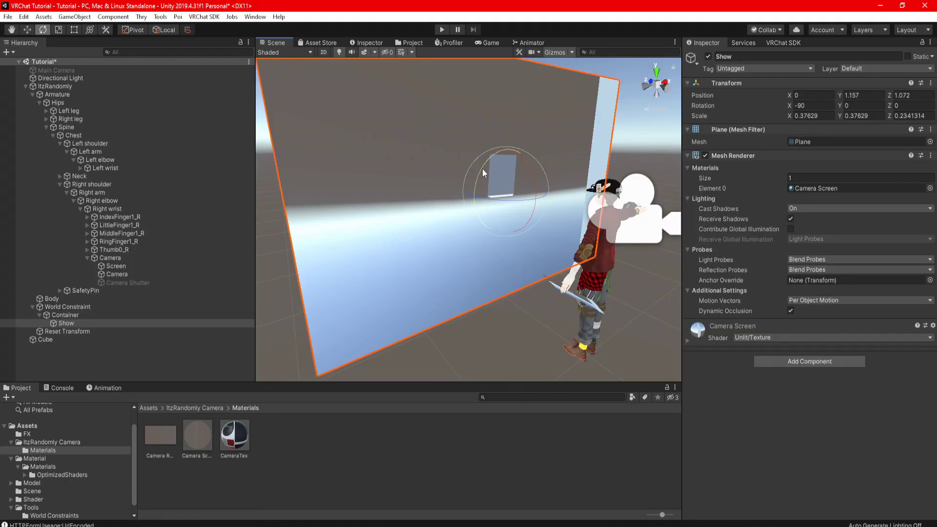
{"action": "left_click_drag", "start_coordinate": [482, 168], "coordinate": [537, 133]}
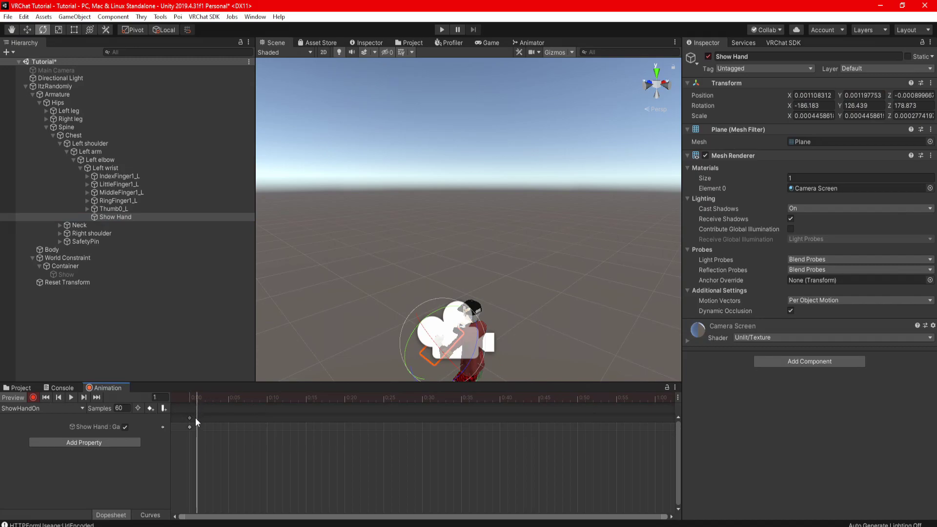
Record Container's Parent Constraint enabled state in the ShowOn and ShowOff clips
{"action": "left_click", "coordinate": [195, 417]}
{"action": "left_click", "coordinate": [44, 407]}
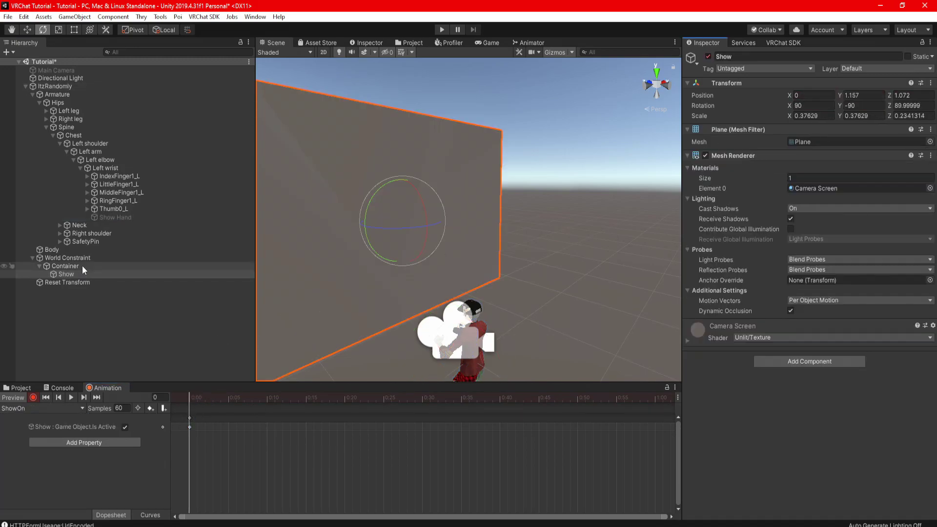
{"action": "left_click", "coordinate": [81, 265]}
{"action": "left_click", "coordinate": [704, 129]}
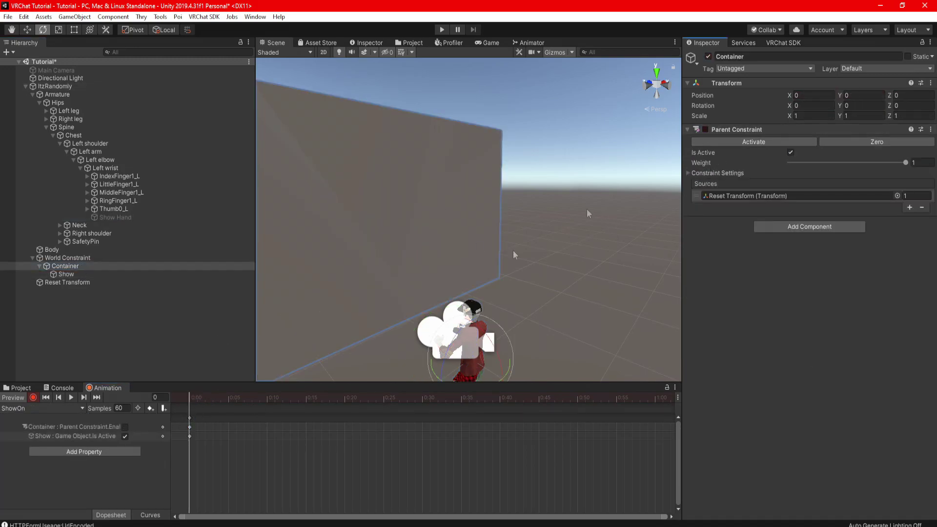
{"action": "left_click", "coordinate": [199, 397]}
{"action": "left_click", "coordinate": [197, 419]}
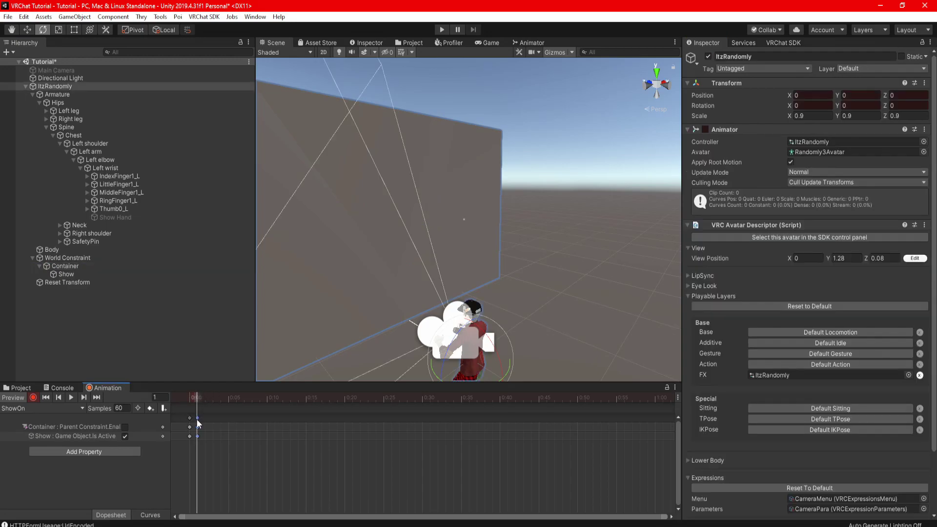
{"action": "left_click", "coordinate": [65, 411]}
{"action": "left_click", "coordinate": [30, 419]}
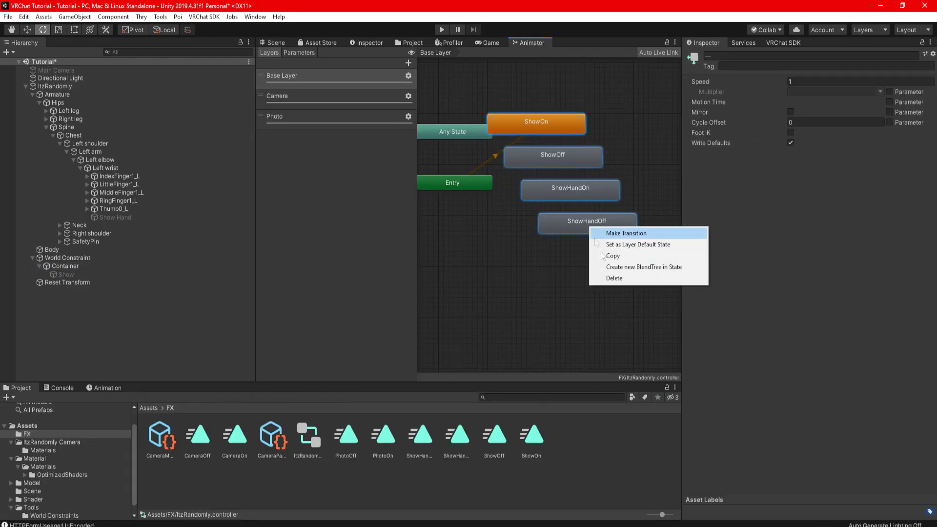
Delete the unwanted animator states and set the avatar's Animator Controller to None
{"action": "left_click", "coordinate": [610, 279]}
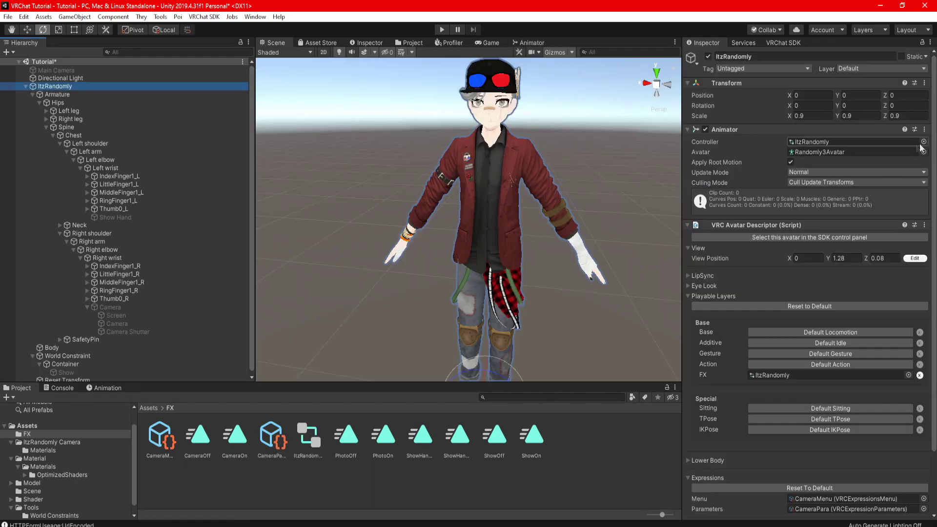
{"action": "left_click", "coordinate": [924, 141]}
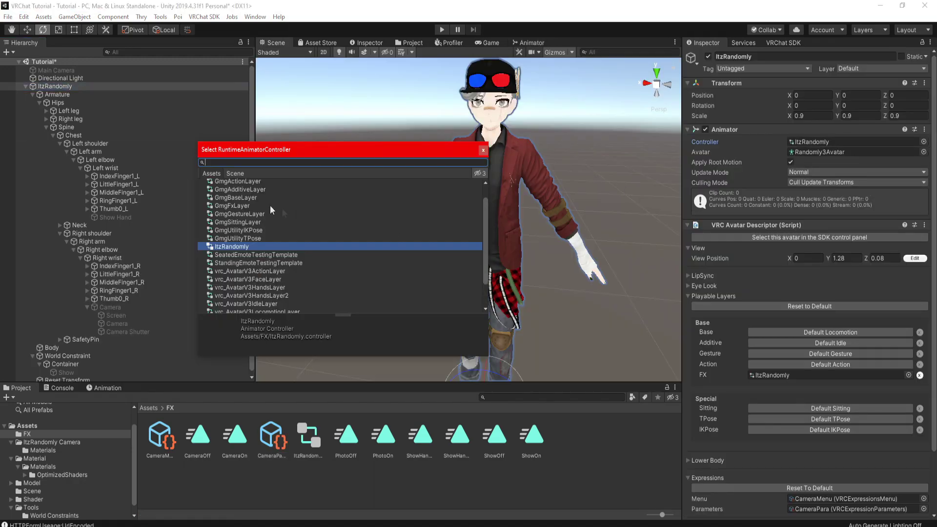
{"action": "scroll", "coordinate": [272, 210], "scroll_direction": "up", "scroll_amount": 2}
{"action": "left_click", "coordinate": [234, 184]}
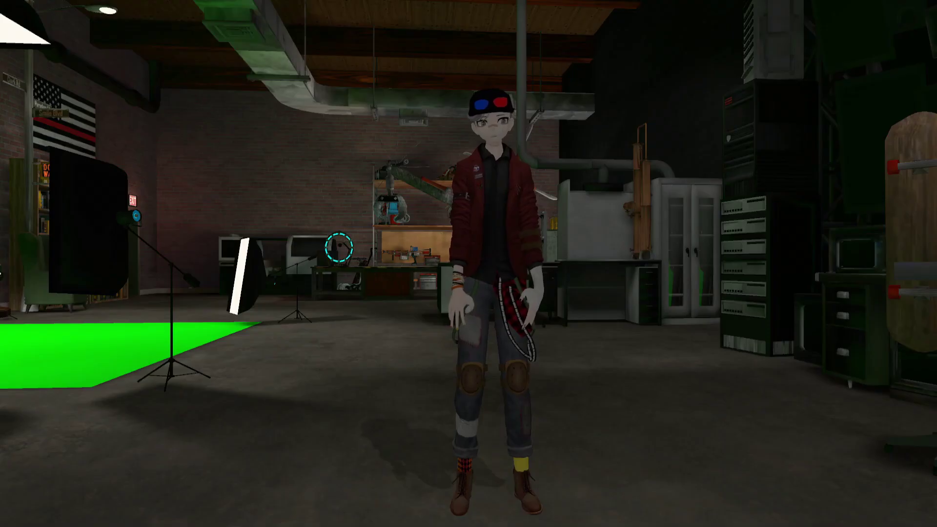